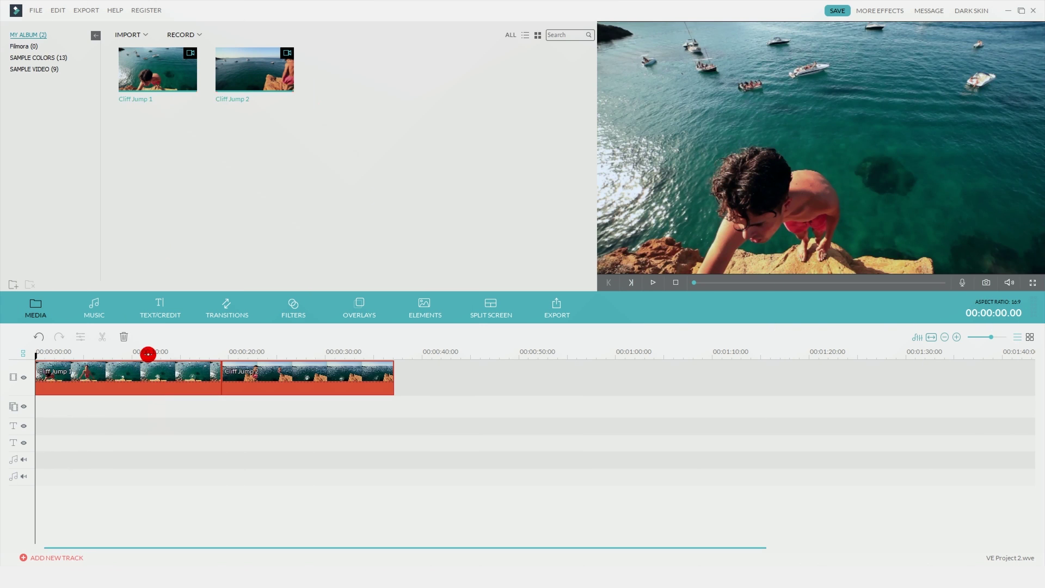
- Scrub the preview to the splash near 10 seconds, then back to about 4 seconds
{"action": "left_click", "coordinate": [148, 354]}
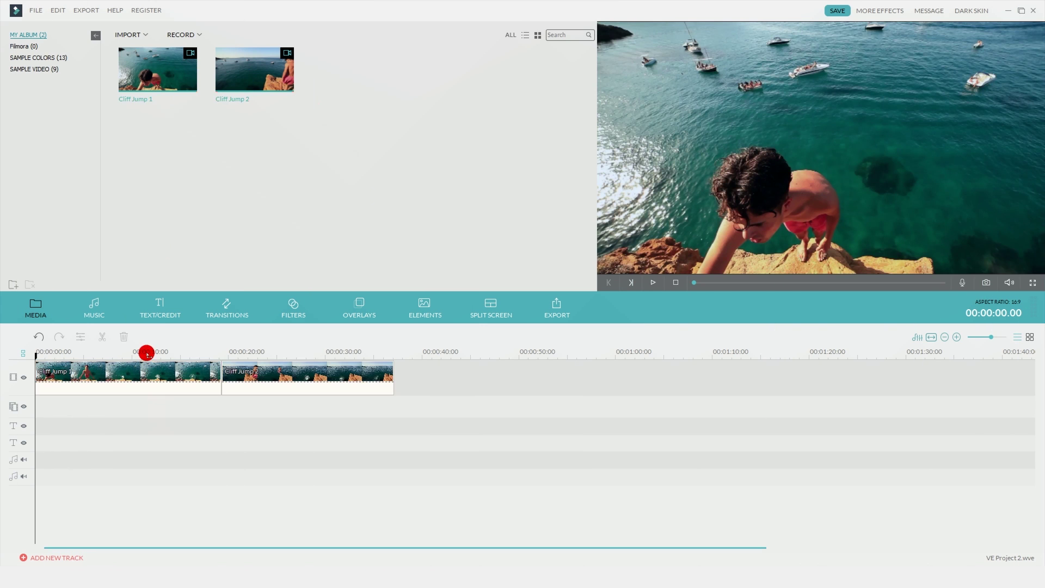
{"action": "left_click", "coordinate": [75, 354]}
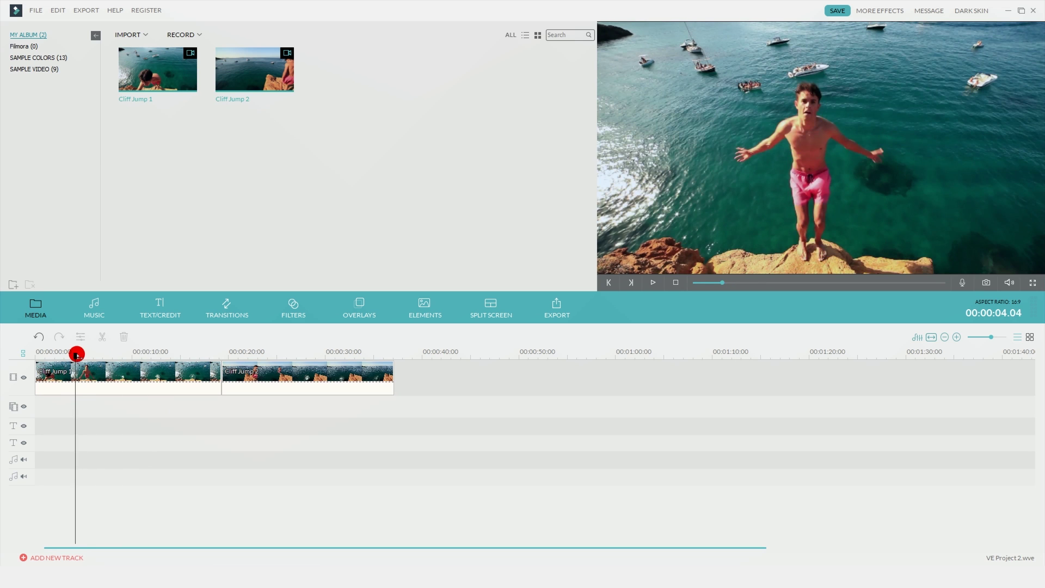
{"action": "left_click_drag", "start_coordinate": [76, 356], "coordinate": [77, 355]}
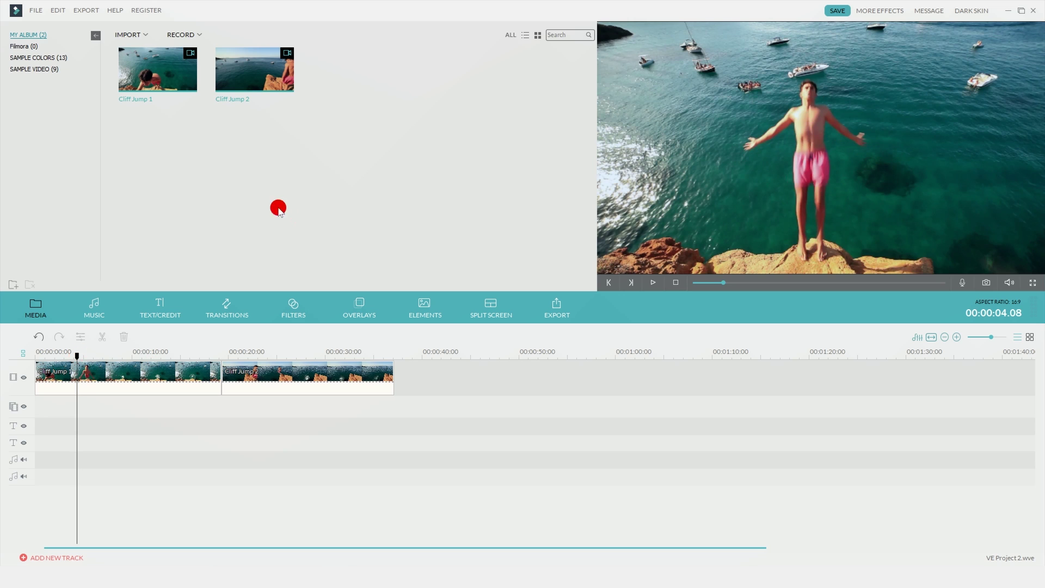
- Open Cliff Jump 1's Properties and check its 1920 X 1080 size and 25.00 fps
{"action": "left_click", "coordinate": [190, 89]}
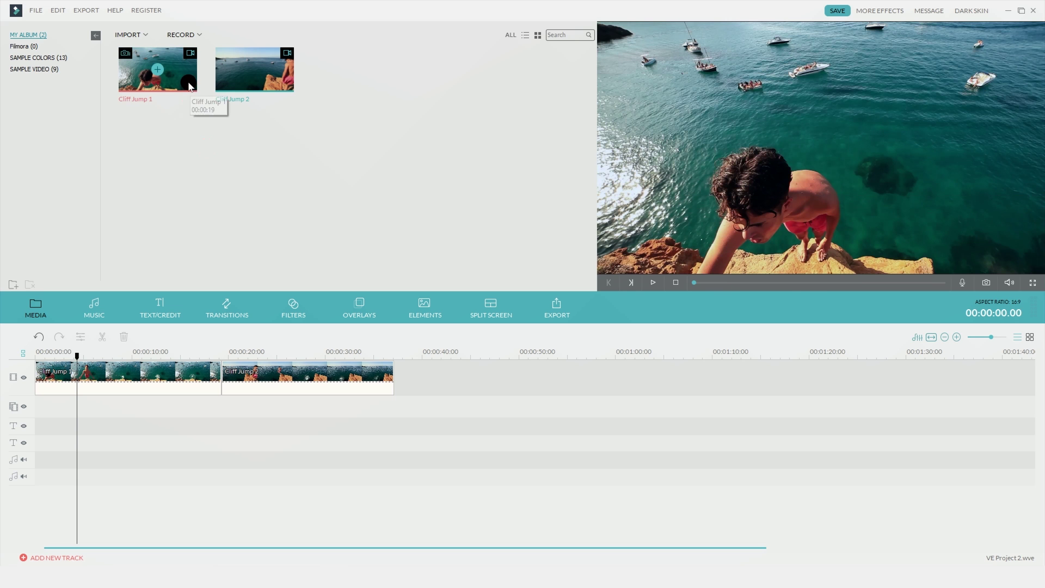
{"action": "right_click", "coordinate": [189, 86]}
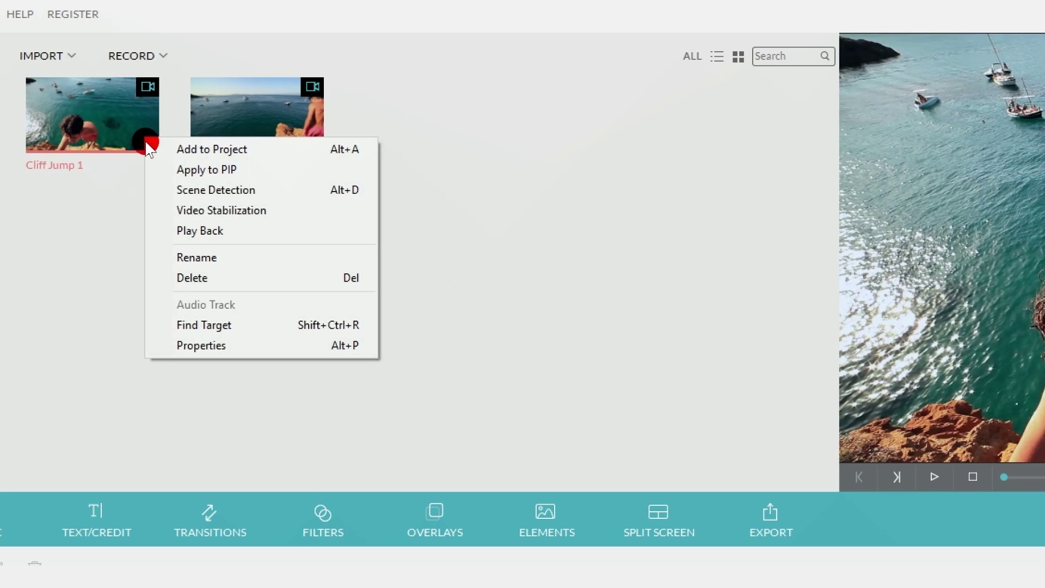
{"action": "left_click", "coordinate": [163, 346]}
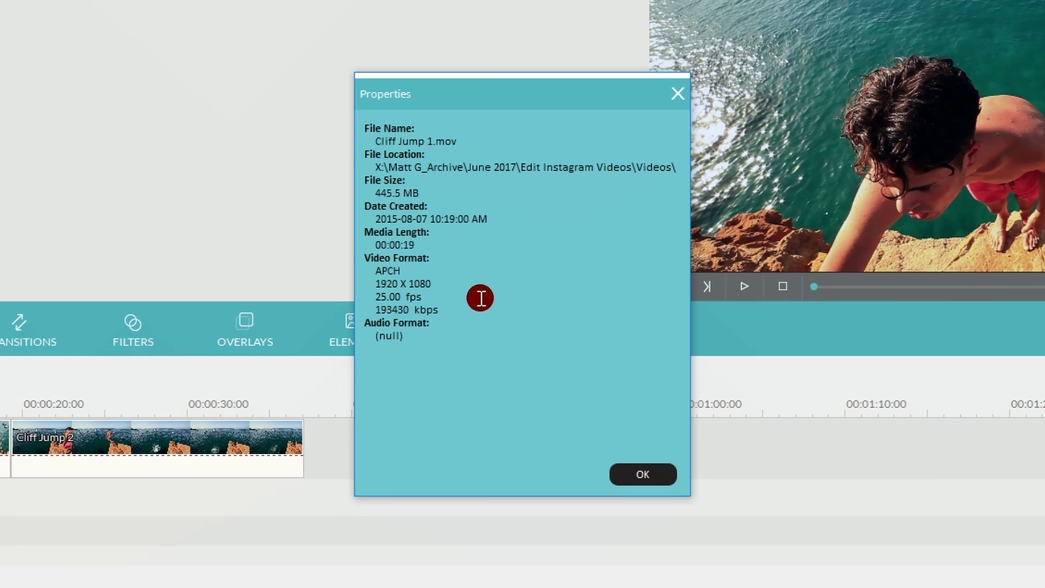
{"action": "double_click", "coordinate": [416, 283]}
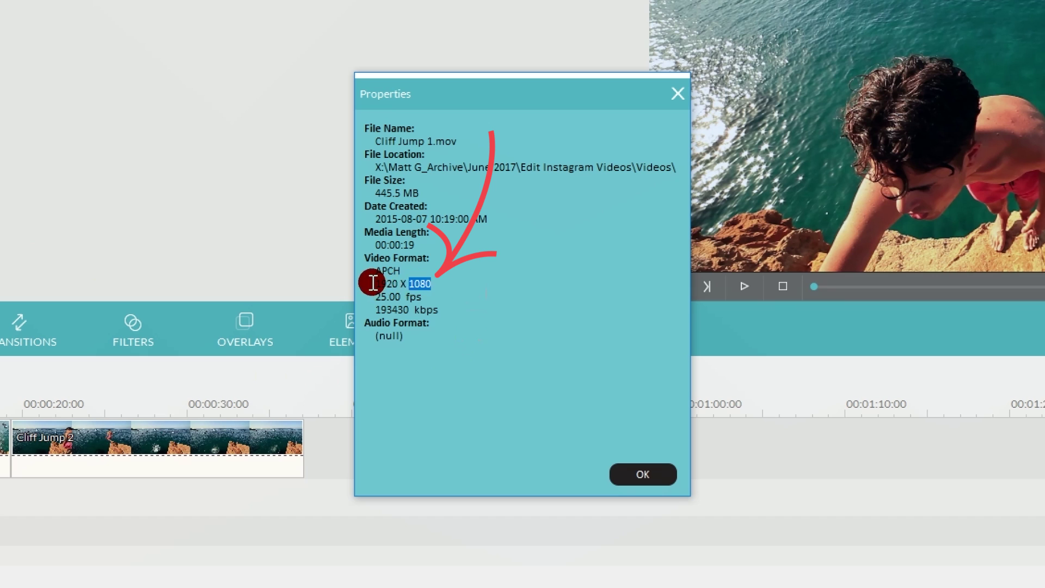
{"action": "left_click_drag", "start_coordinate": [429, 296], "coordinate": [375, 297]}
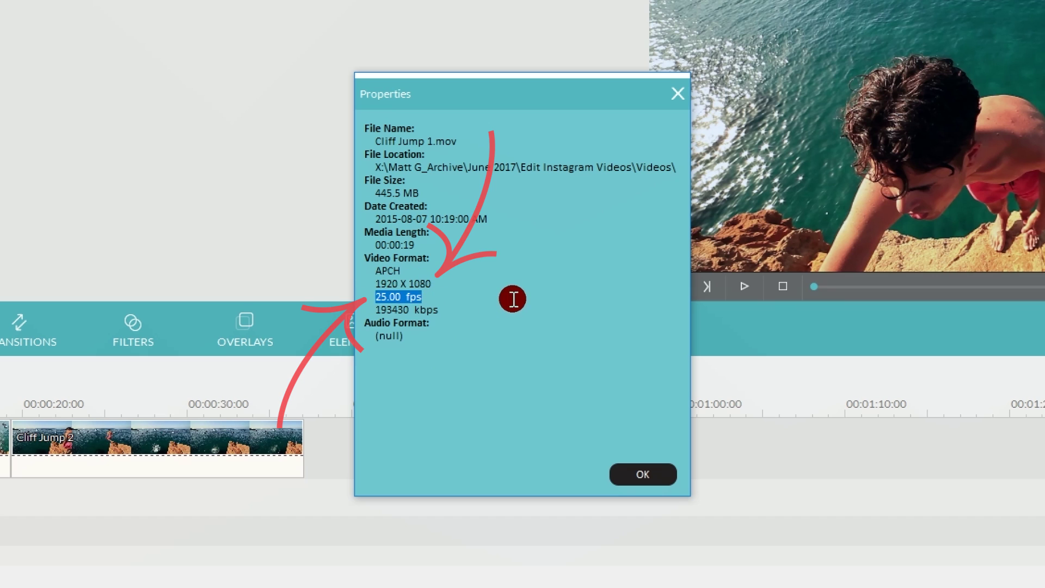
- Close Properties and choose MP4 as the export file format
{"action": "left_click", "coordinate": [624, 477]}
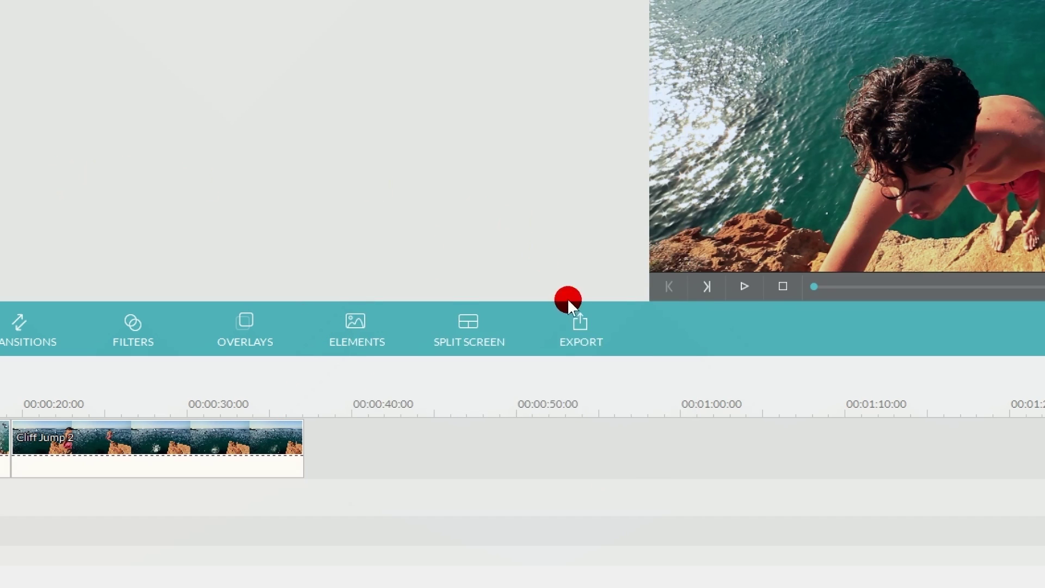
{"action": "left_click", "coordinate": [582, 326]}
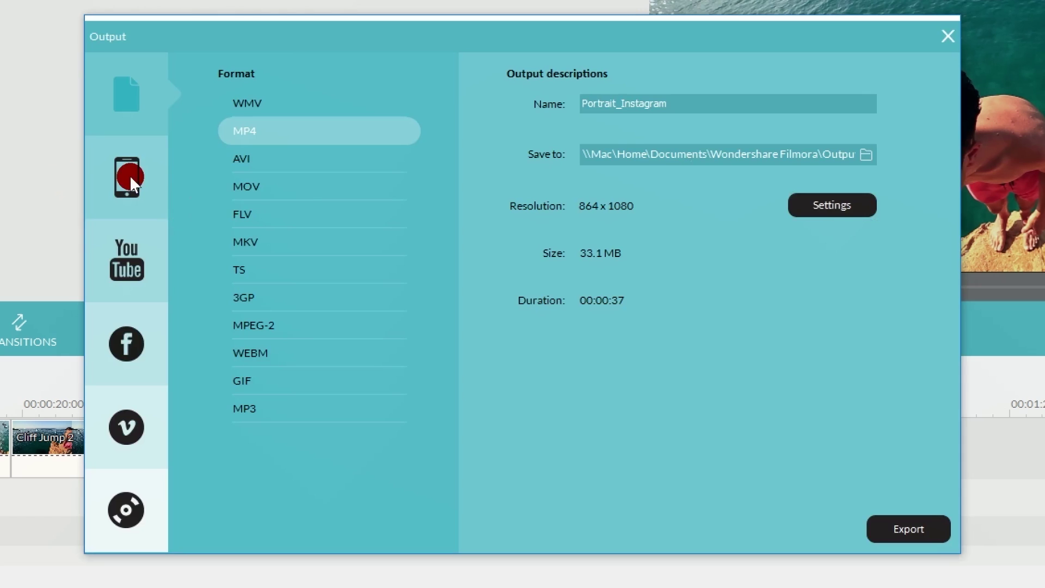
{"action": "left_click", "coordinate": [127, 87]}
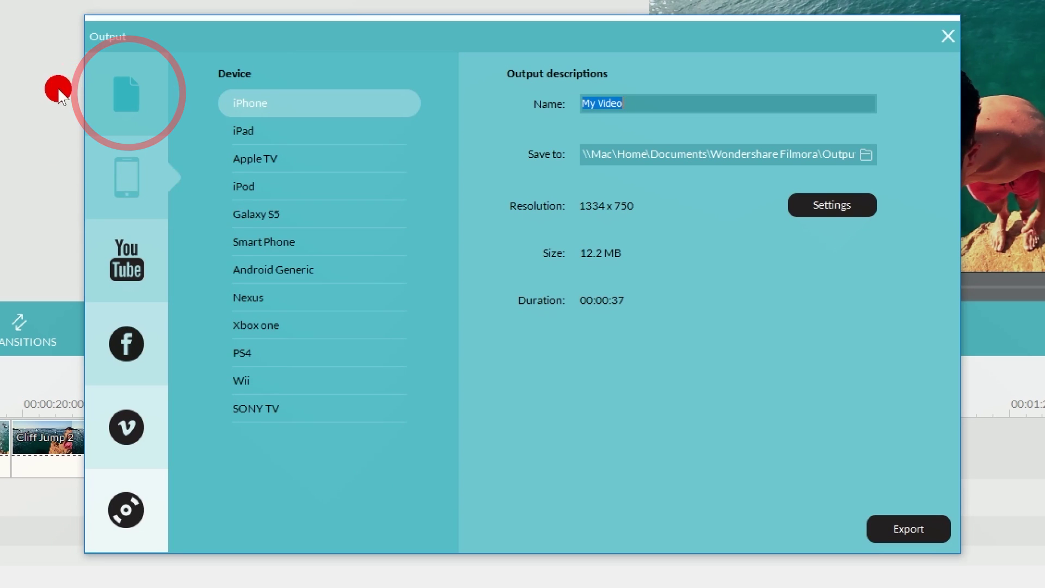
{"action": "left_click", "coordinate": [248, 131]}
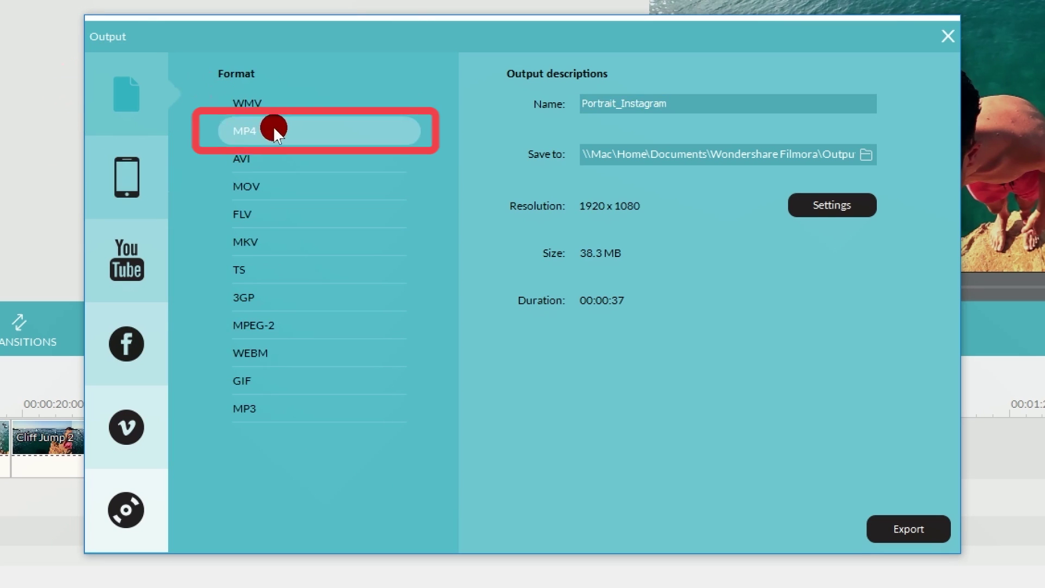
- Name the MP4 output Instagram_Landscape and choose its save folder
{"action": "double_click", "coordinate": [707, 101]}
{"action": "type", "text": "Instagram_Landscape"}
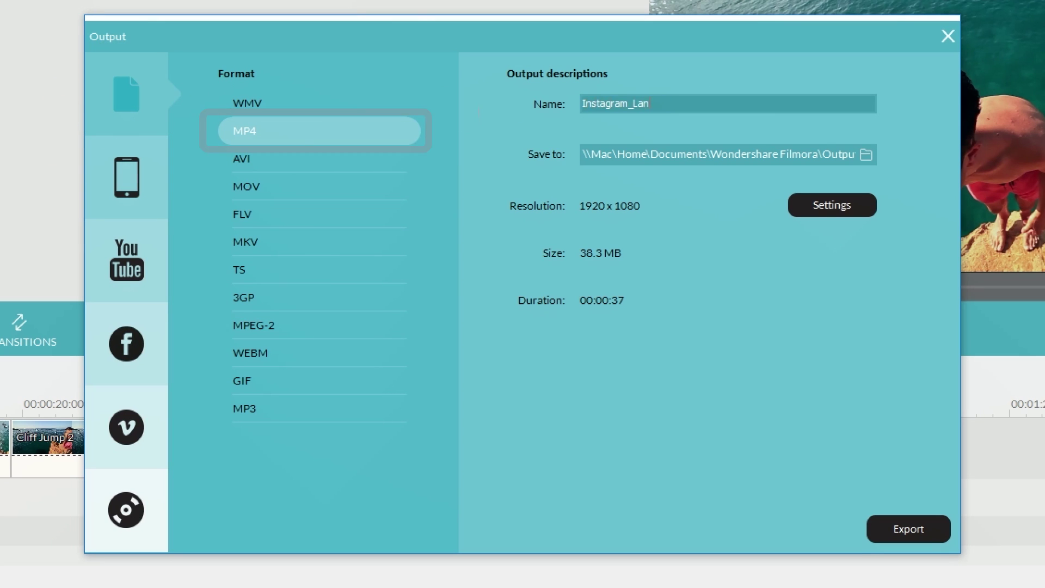
{"action": "left_click", "coordinate": [865, 155]}
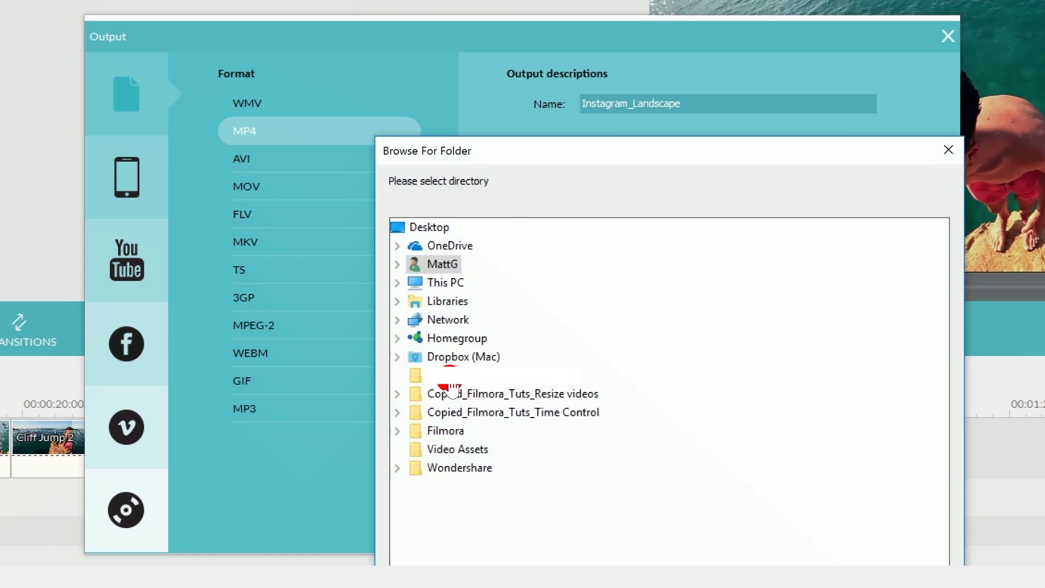
{"action": "key", "text": "Escape"}
{"action": "left_click", "coordinate": [830, 212]}
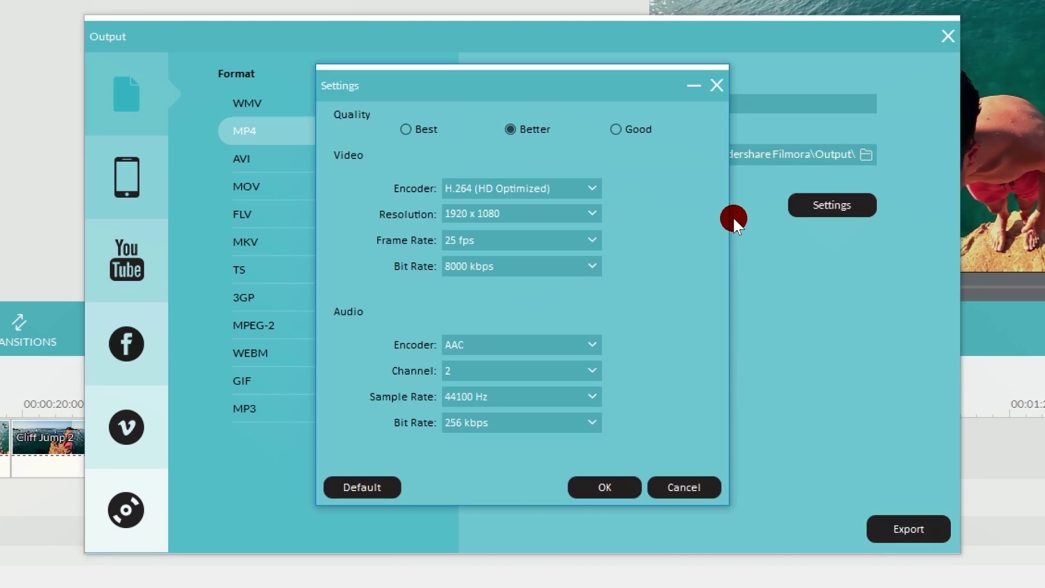
- Set Best quality, H.264 (HD Optimized) encoder, 1920 x 1080 resolution and 25 fps
{"action": "left_click", "coordinate": [403, 129]}
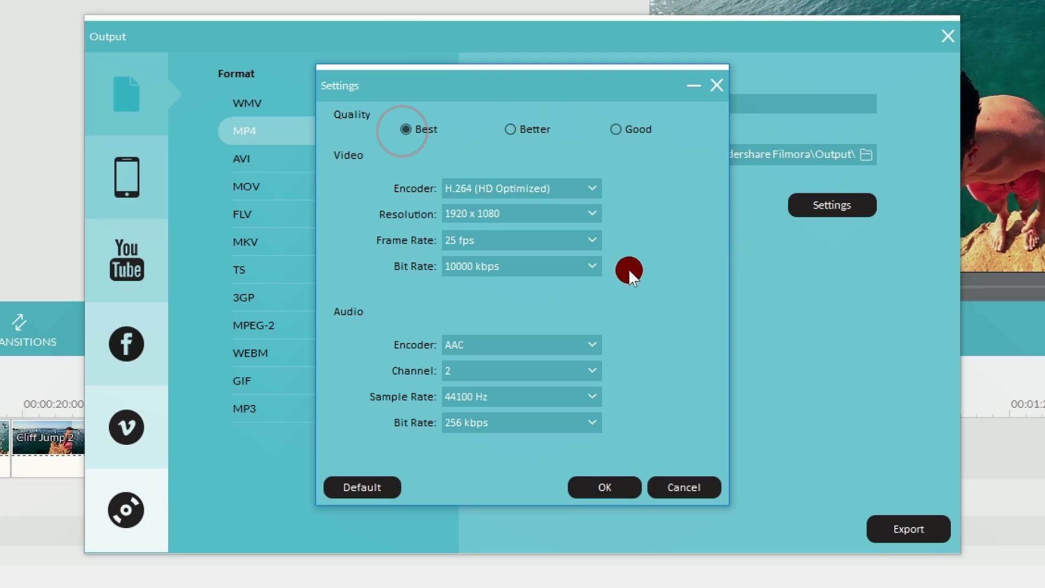
{"action": "left_click", "coordinate": [593, 189]}
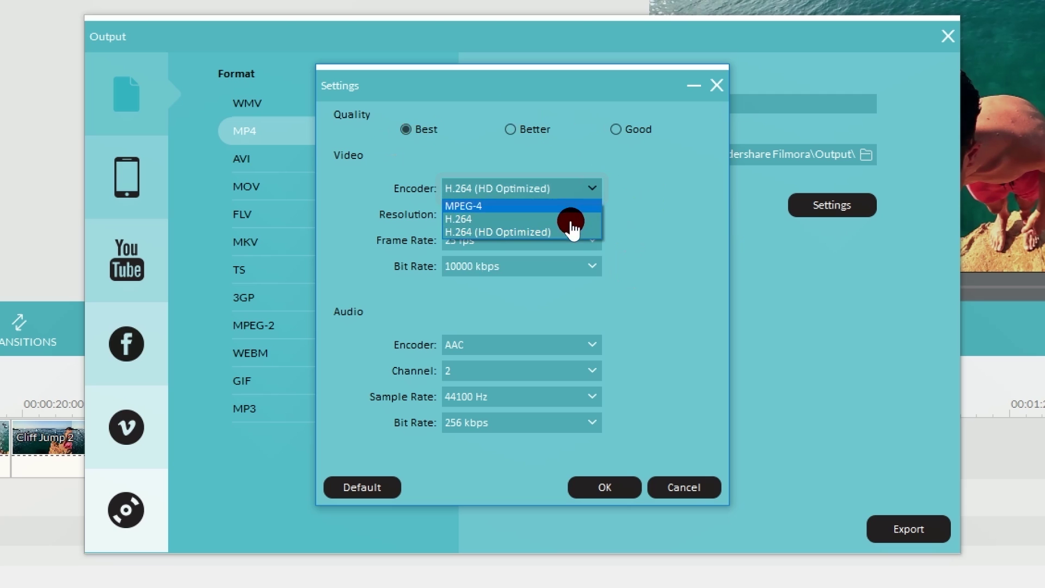
{"action": "left_click", "coordinate": [567, 231]}
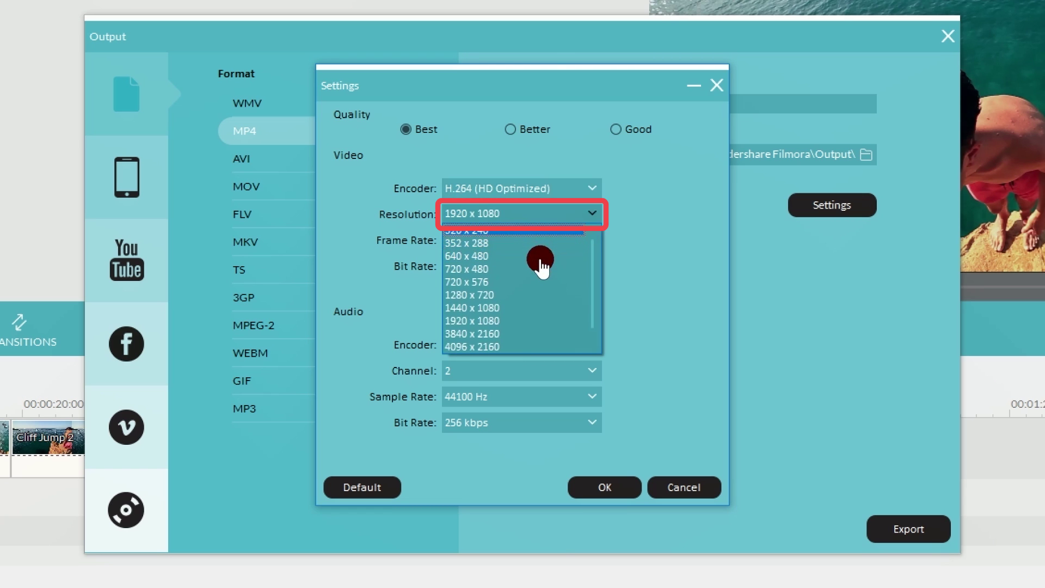
{"action": "left_click", "coordinate": [525, 320]}
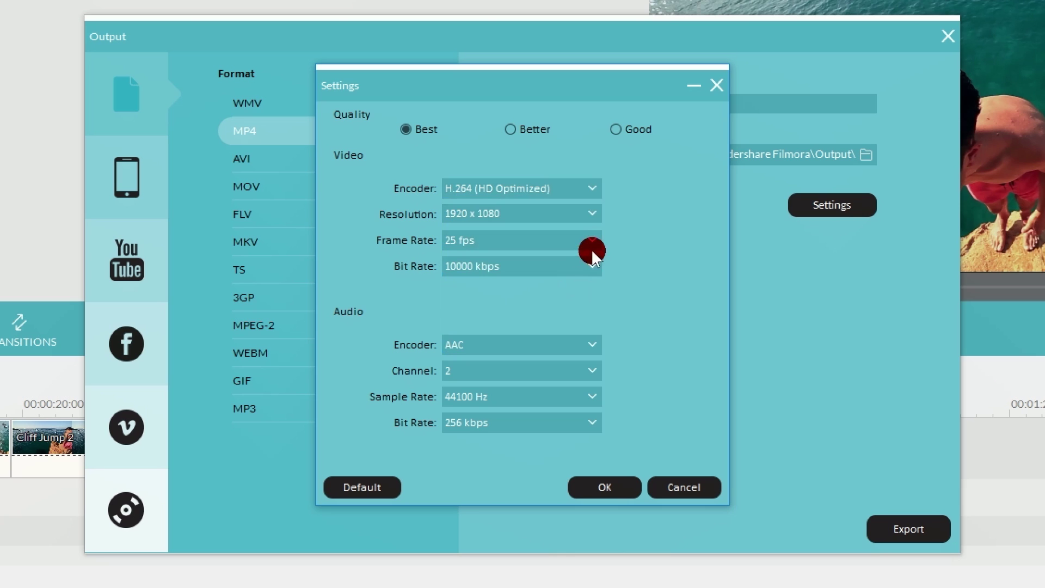
{"action": "left_click", "coordinate": [592, 250]}
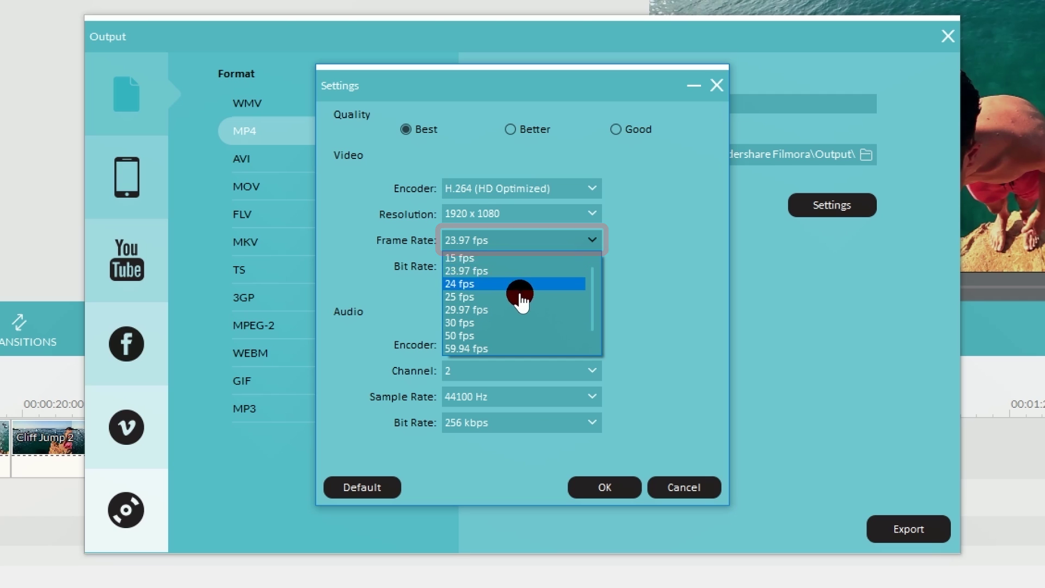
{"action": "left_click", "coordinate": [529, 296]}
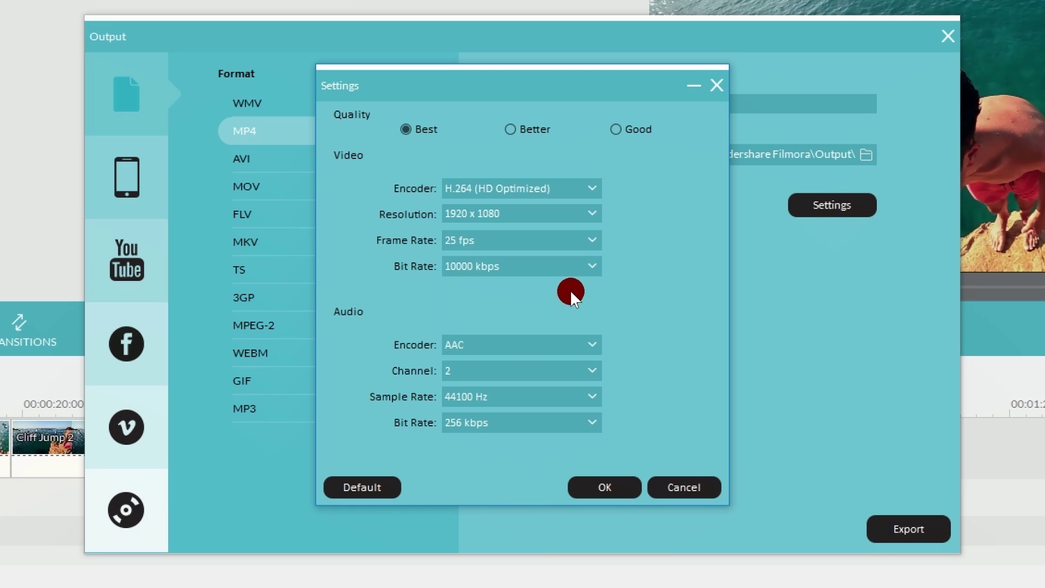
- Lower the audio bit rate to 128 kbps, confirm, and export the landscape video
{"action": "left_click", "coordinate": [587, 423]}
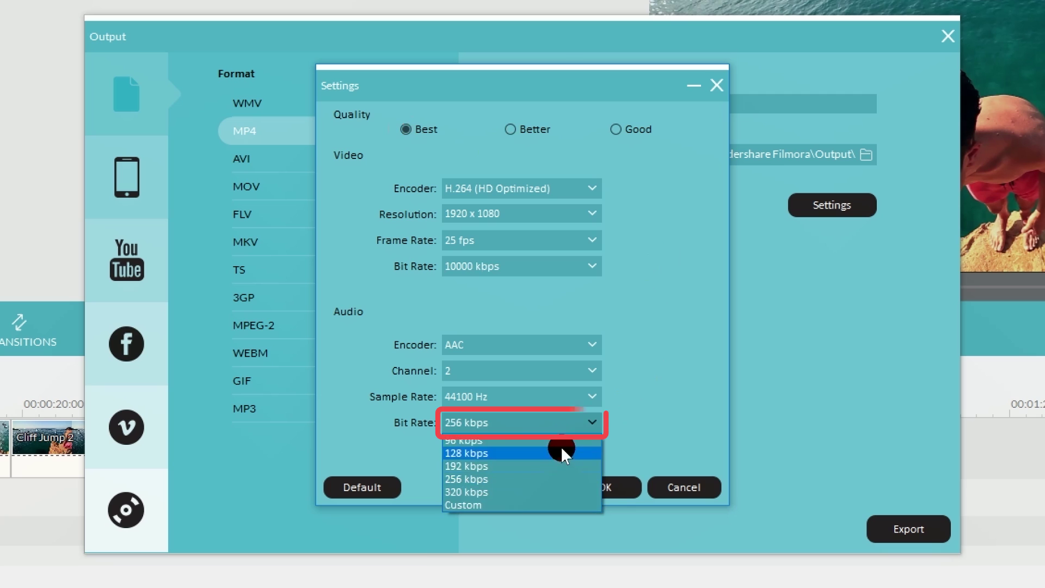
{"action": "left_click", "coordinate": [560, 451]}
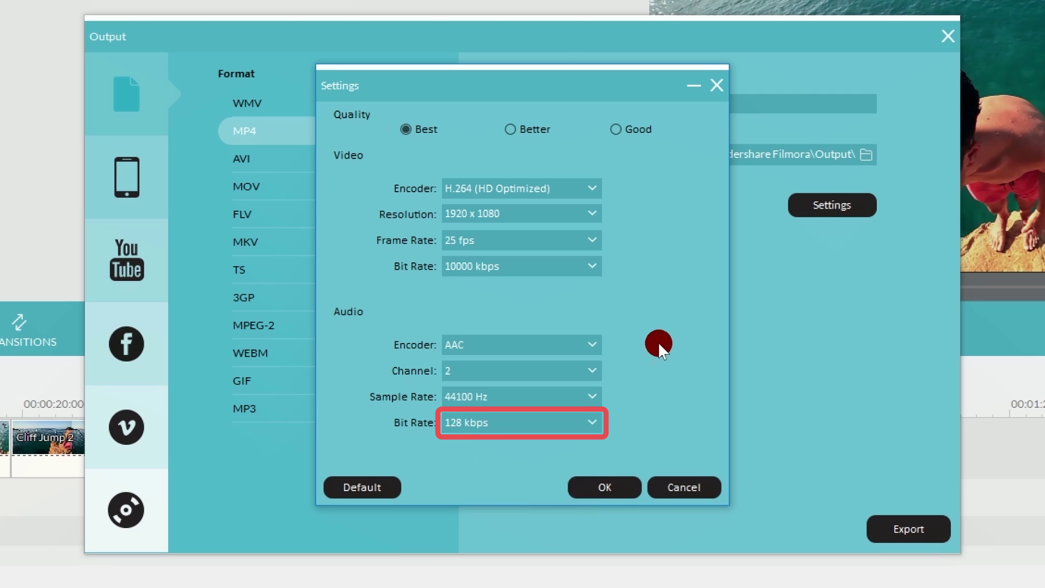
{"action": "left_click", "coordinate": [605, 487]}
{"action": "left_click", "coordinate": [909, 527]}
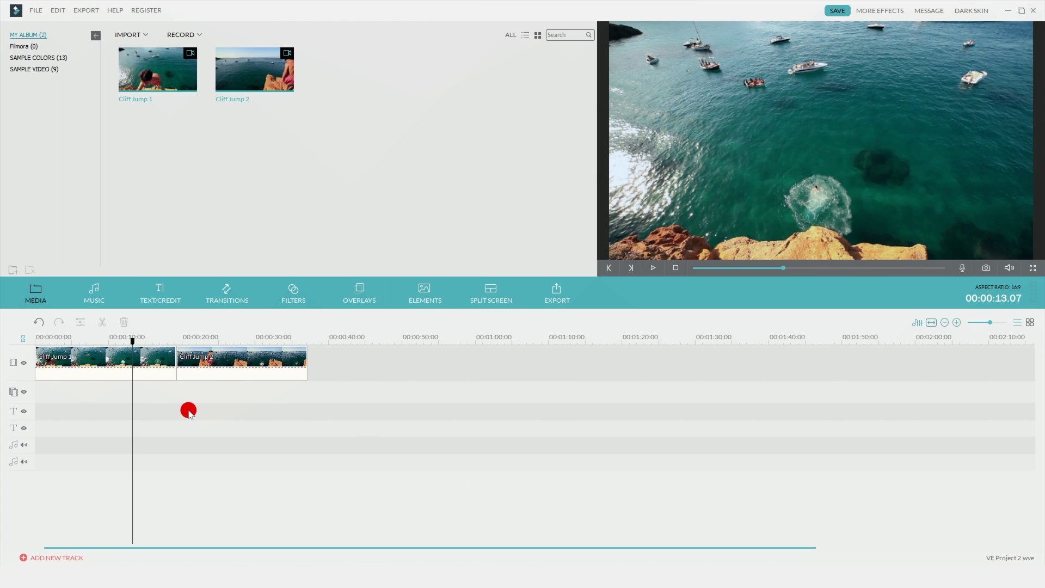
- Open Crop and Zoom for the Cliff Jump 1 timeline clip and set Constrain to Manually
{"action": "left_click", "coordinate": [126, 369]}
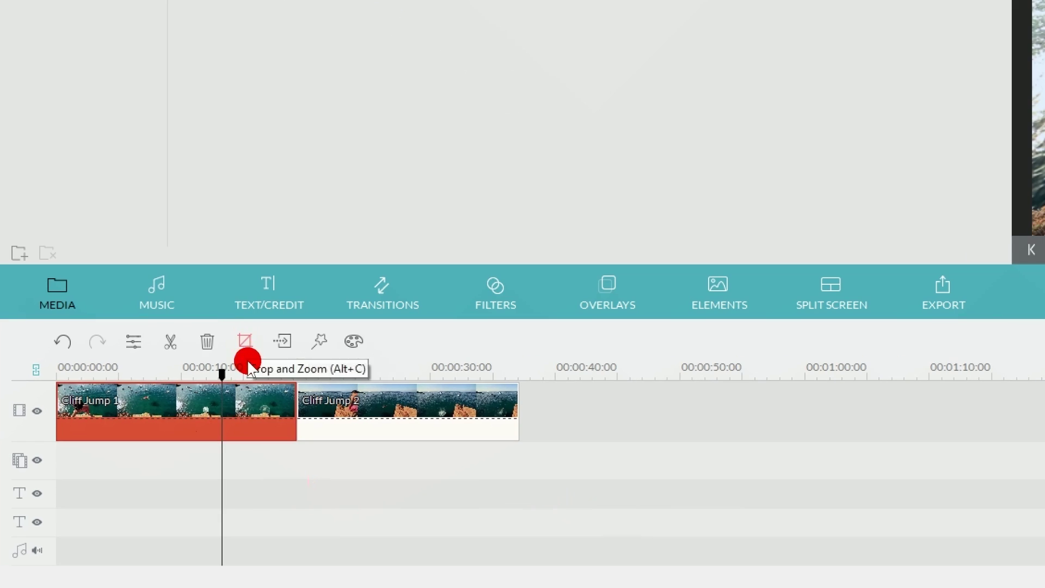
{"action": "left_click", "coordinate": [246, 343]}
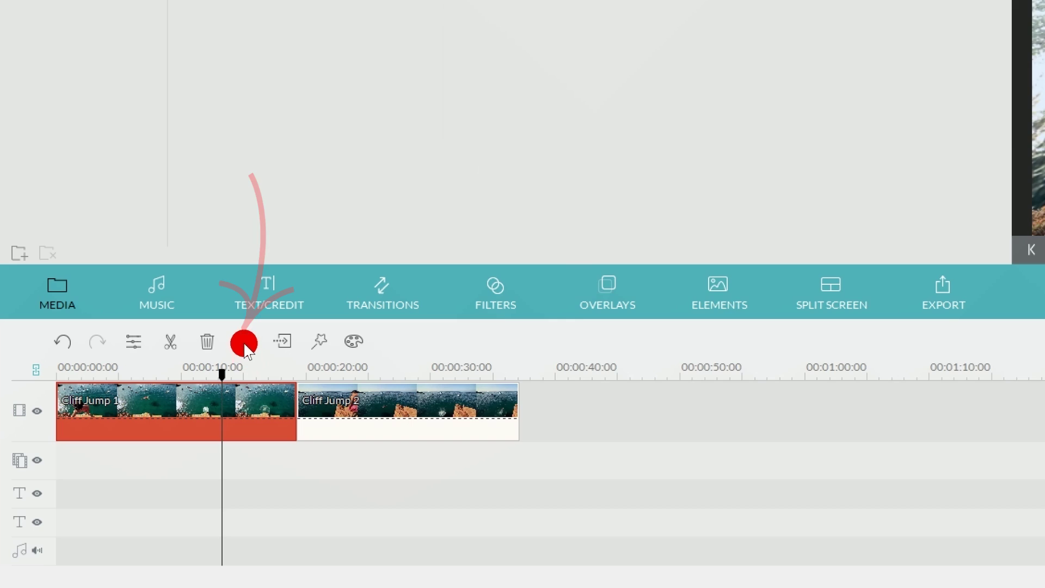
{"action": "left_click", "coordinate": [245, 343]}
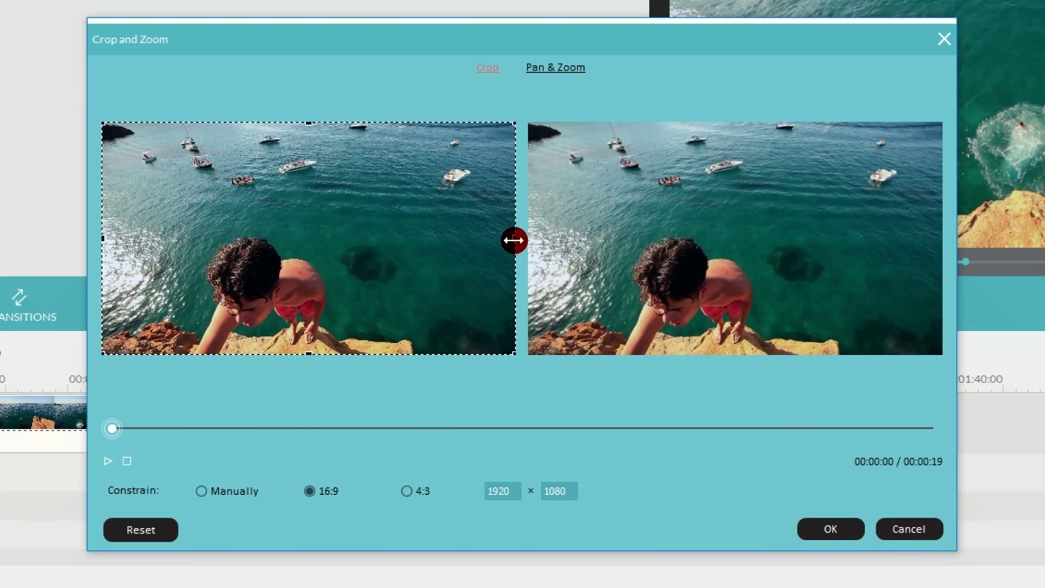
{"action": "left_click_drag", "start_coordinate": [514, 240], "coordinate": [541, 213]}
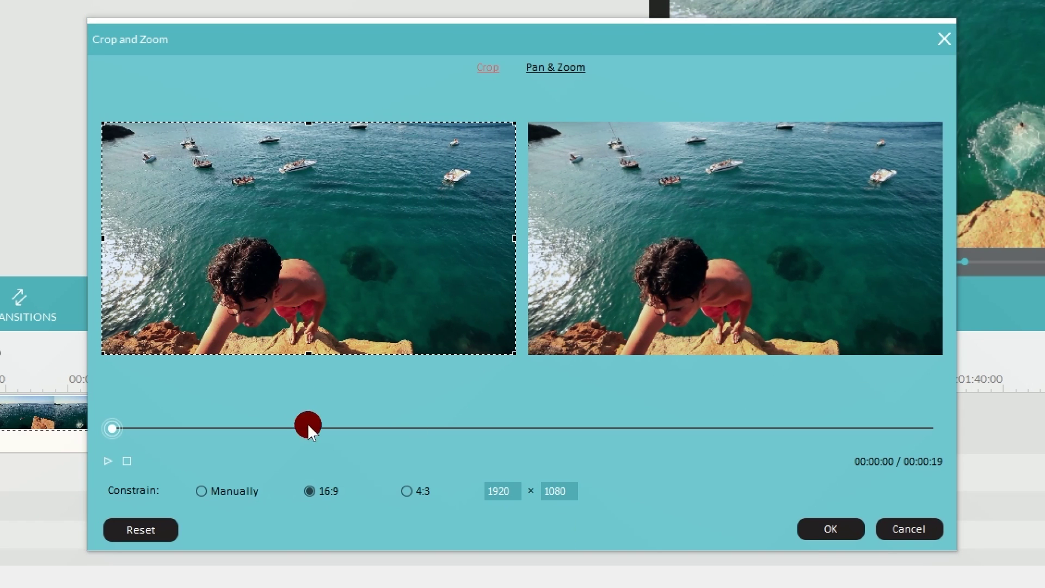
{"action": "left_click", "coordinate": [202, 491]}
{"action": "left_click_drag", "start_coordinate": [480, 241], "coordinate": [555, 297]}
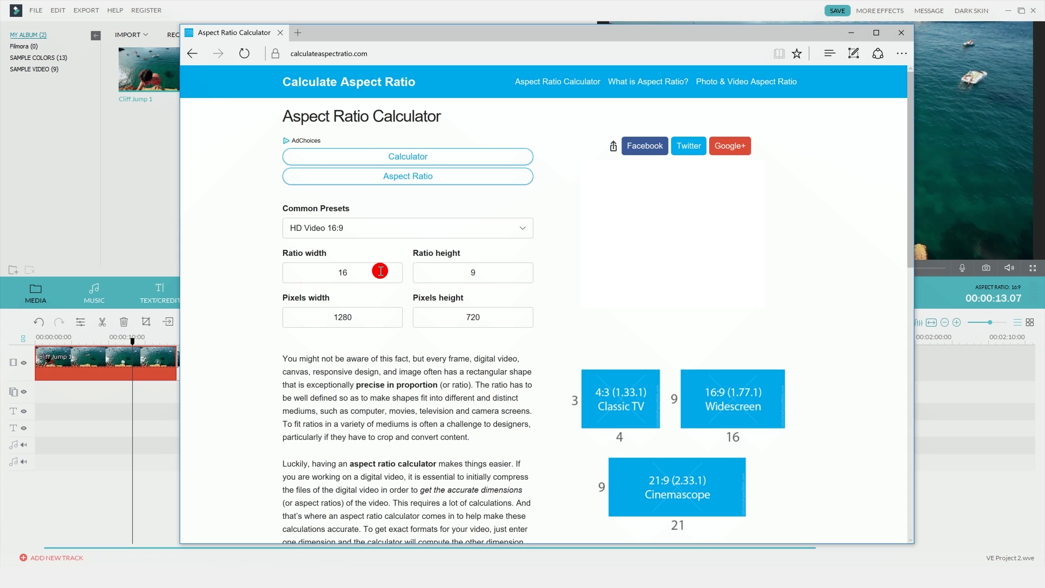
- Enter ratio 4:5 and pixel height 1080 on the calculator to get an 864 width
{"action": "double_click", "coordinate": [380, 270]}
{"action": "type", "text": "4"}
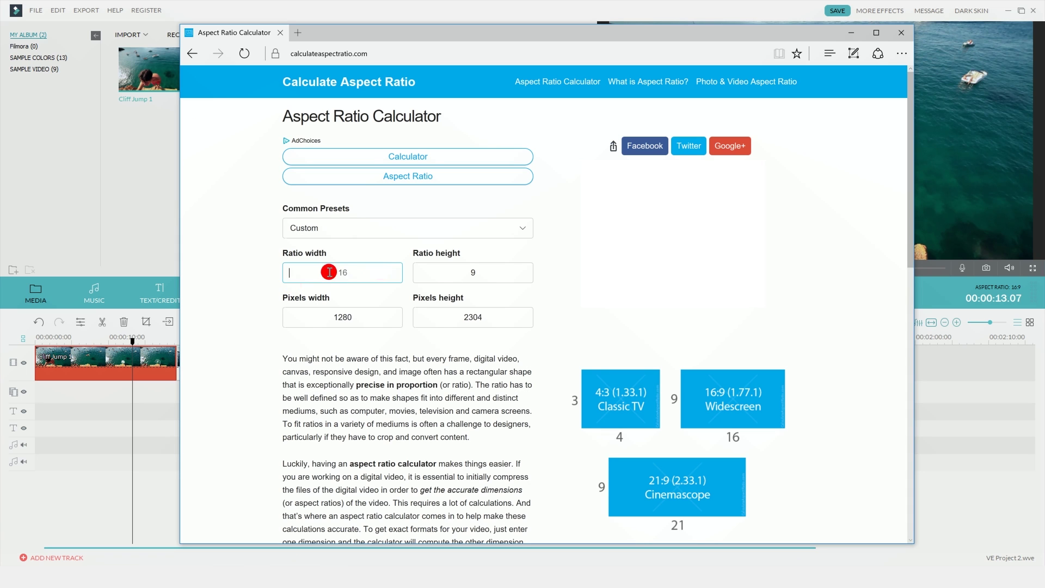
{"action": "double_click", "coordinate": [533, 272]}
{"action": "type", "text": "5"}
{"action": "left_click", "coordinate": [565, 279]}
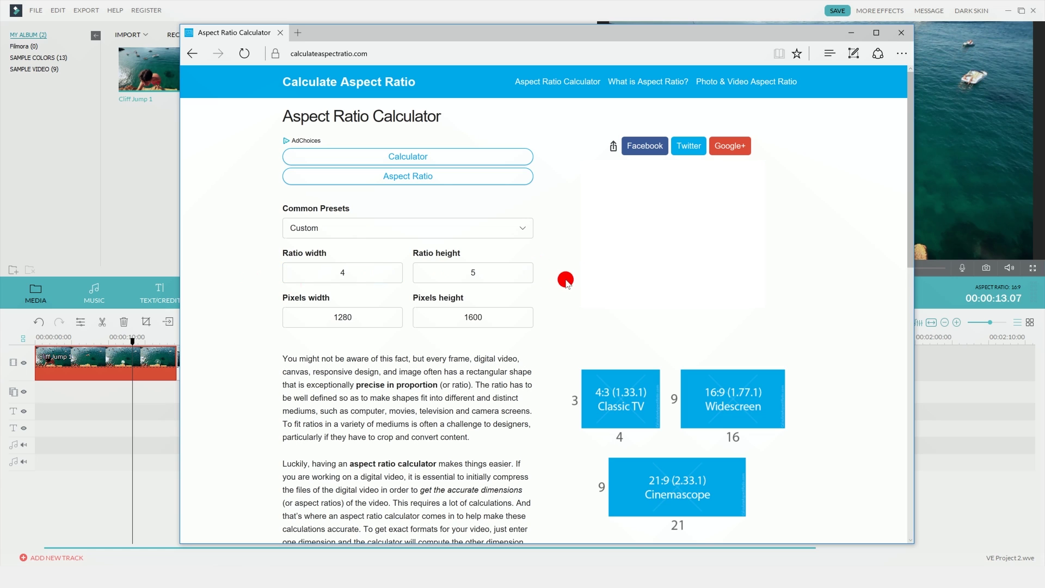
{"action": "double_click", "coordinate": [430, 321]}
{"action": "type", "text": "18"}
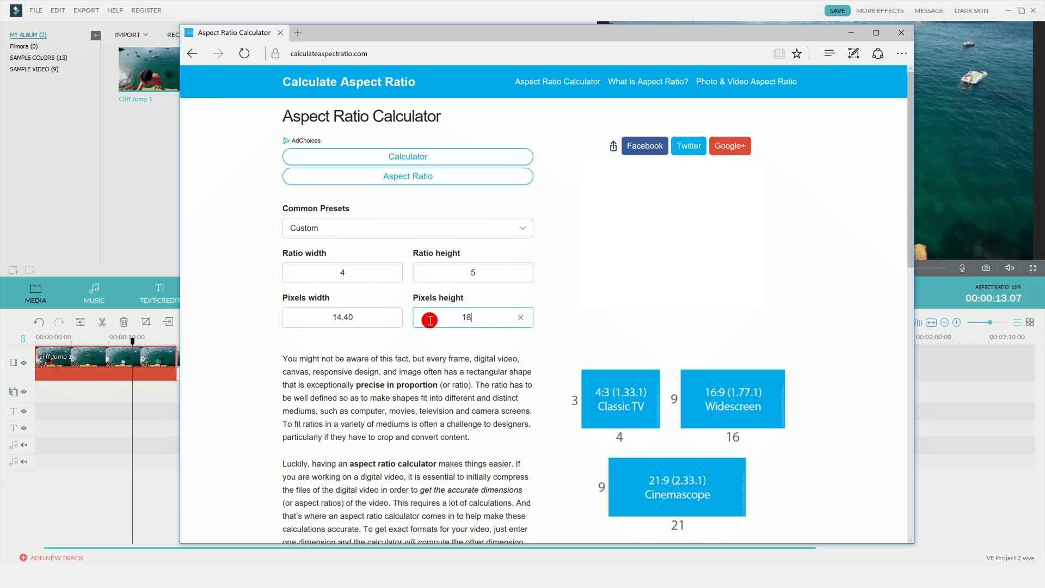
{"action": "key", "text": "BackSpace"}
{"action": "type", "text": "080"}
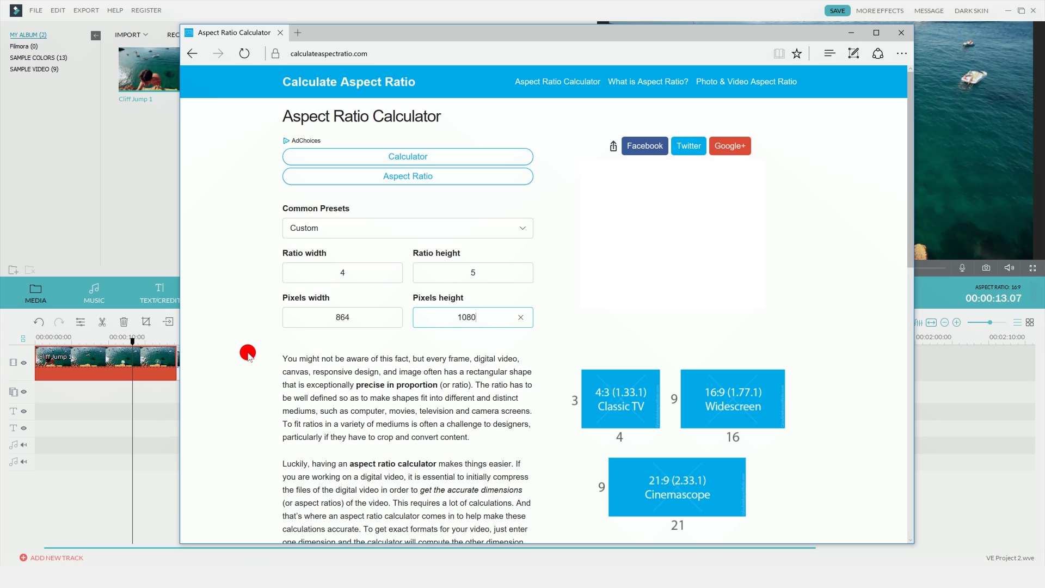
{"action": "left_click", "coordinate": [248, 352]}
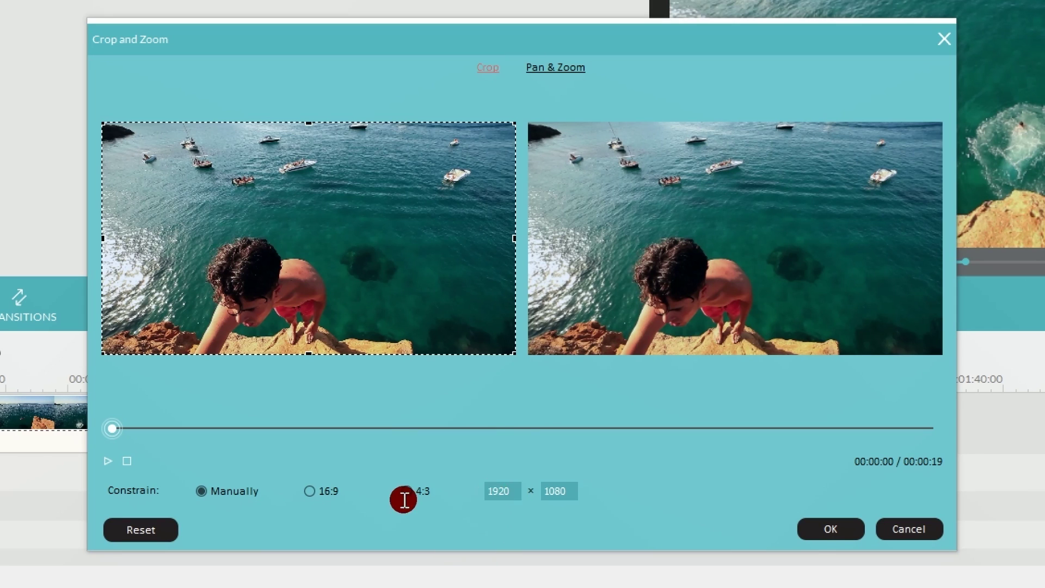
- Set the crop width to 864, centre the 864×1080 frame on the diver, and apply it
{"action": "double_click", "coordinate": [403, 500]}
{"action": "type", "text": "8"}
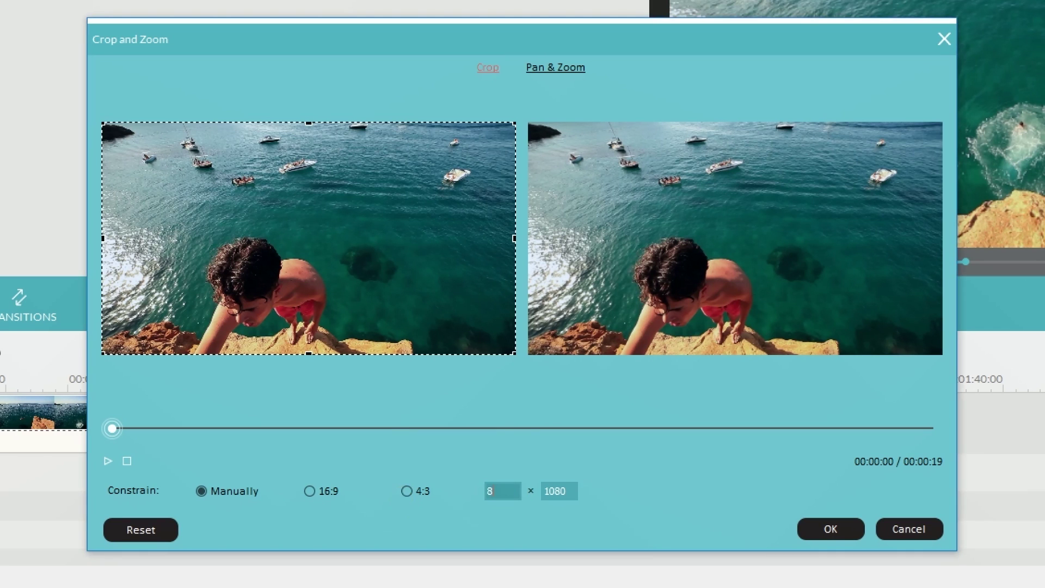
{"action": "type", "text": "64"}
{"action": "key", "text": "Return"}
{"action": "left_click_drag", "start_coordinate": [215, 280], "coordinate": [315, 280]}
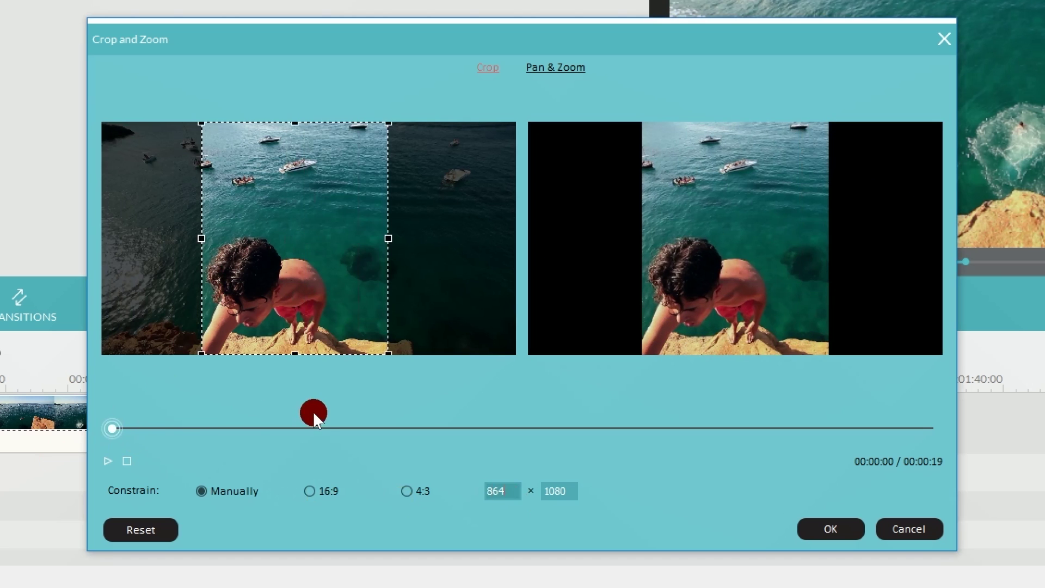
{"action": "left_click_drag", "start_coordinate": [314, 414], "coordinate": [344, 429]}
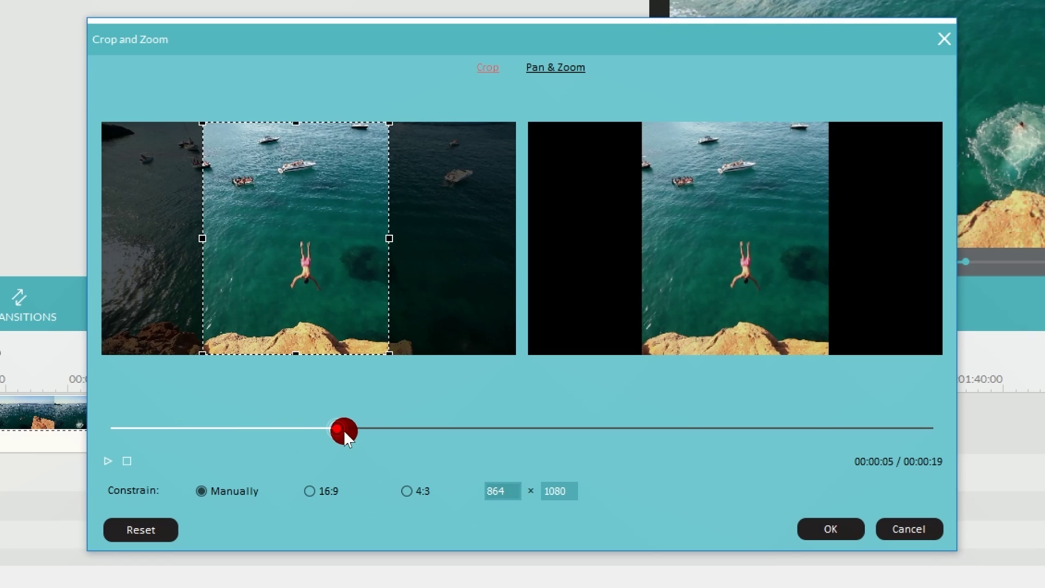
{"action": "left_click", "coordinate": [822, 521]}
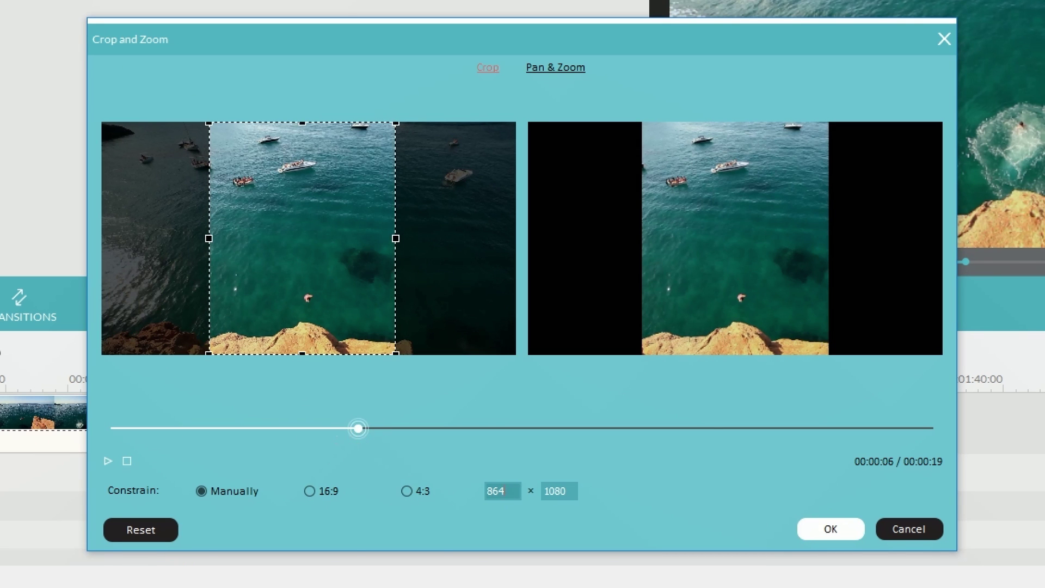
{"action": "left_click", "coordinate": [585, 302]}
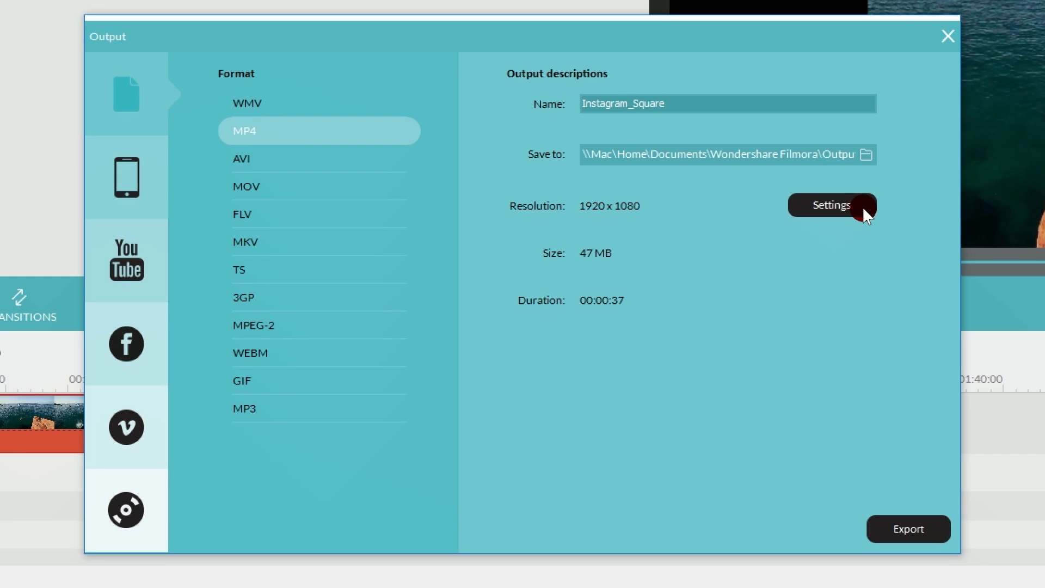
- Set a Custom 864 x 1080 output resolution and export the portrait MP4
{"action": "left_click", "coordinate": [863, 209]}
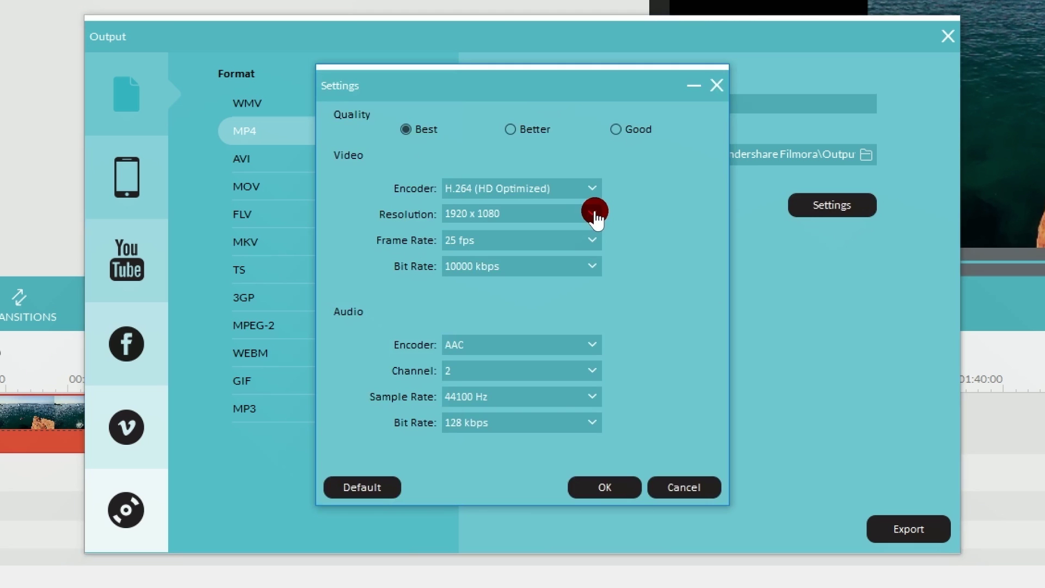
{"action": "left_click", "coordinate": [592, 213]}
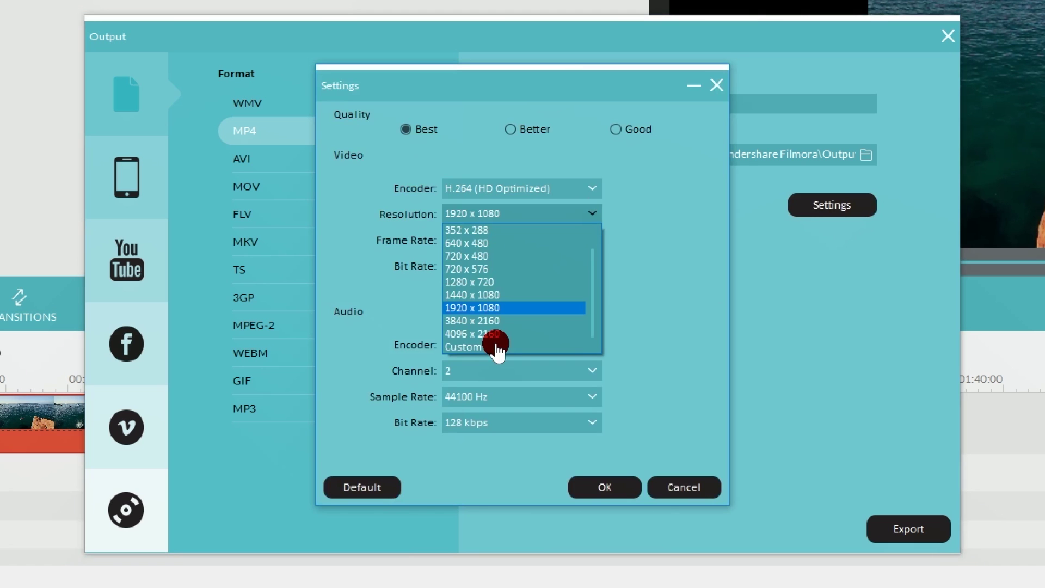
{"action": "key", "text": "Return"}
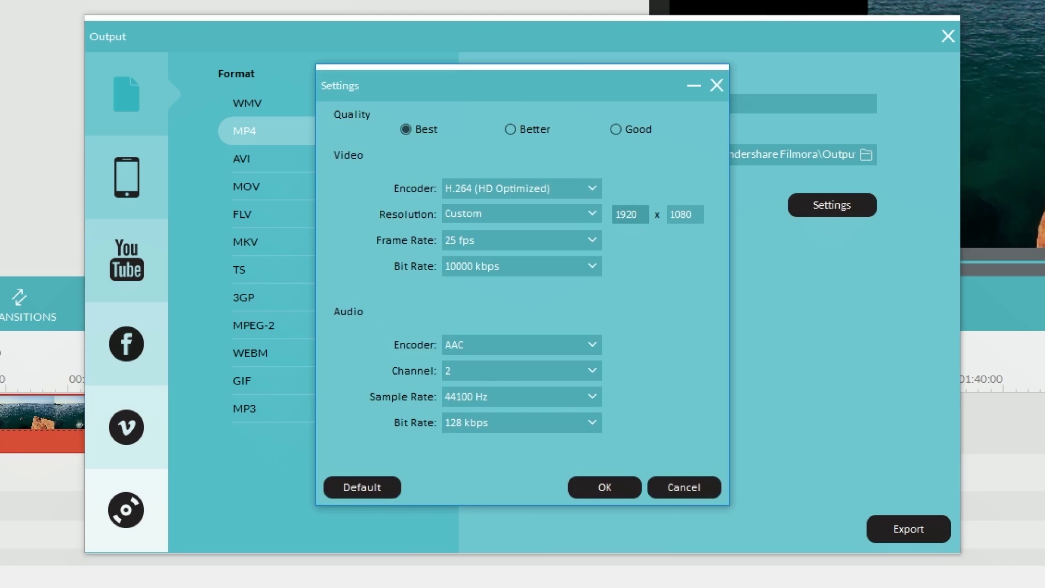
{"action": "key", "text": "Tab"}
{"action": "type", "text": "864"}
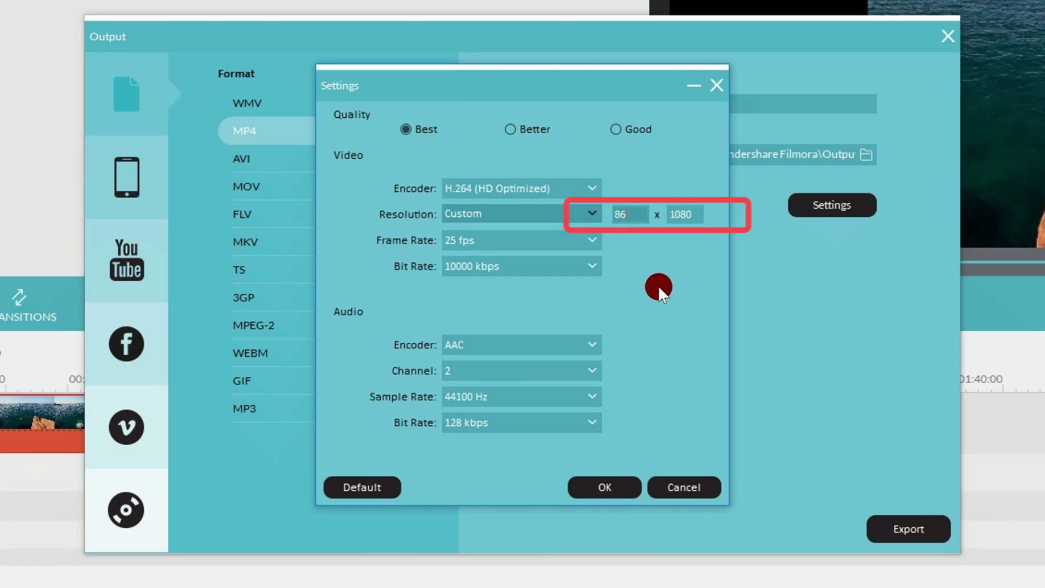
{"action": "left_click", "coordinate": [599, 489]}
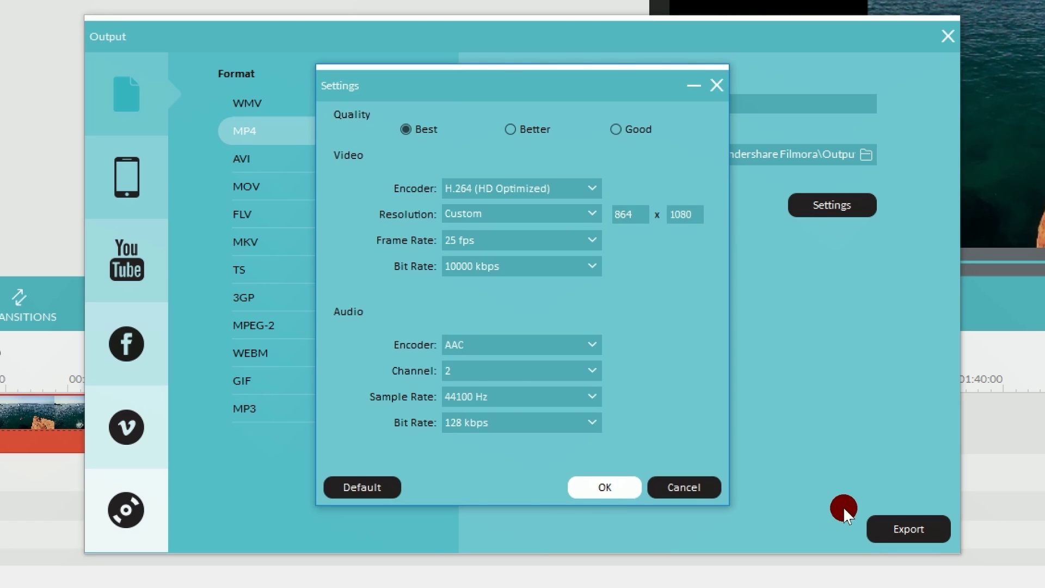
{"action": "left_click", "coordinate": [910, 528]}
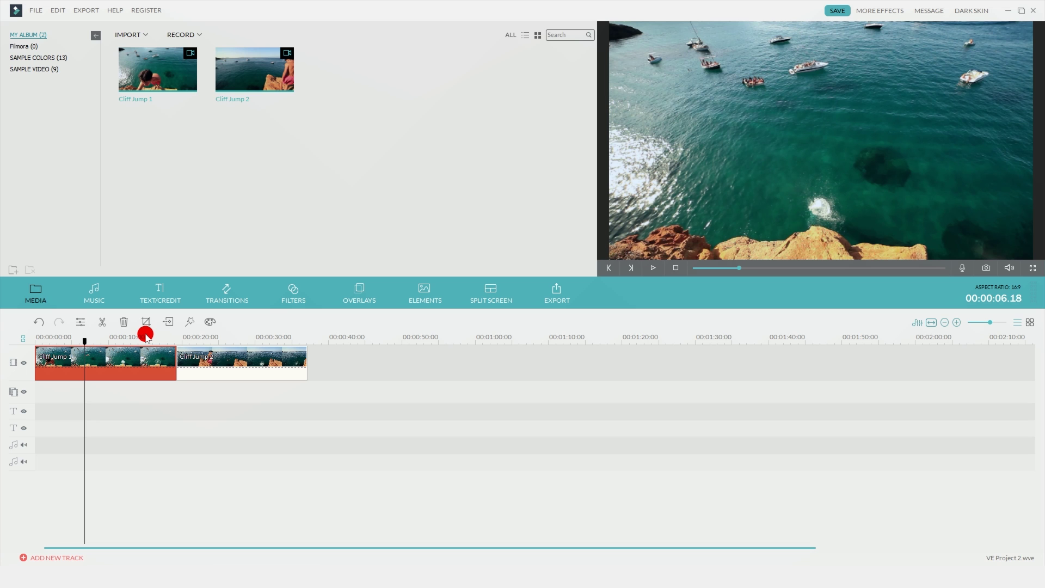
- Reopen the crop settings, switch to Manually, and set the crop width to 1080
{"action": "left_click", "coordinate": [146, 322]}
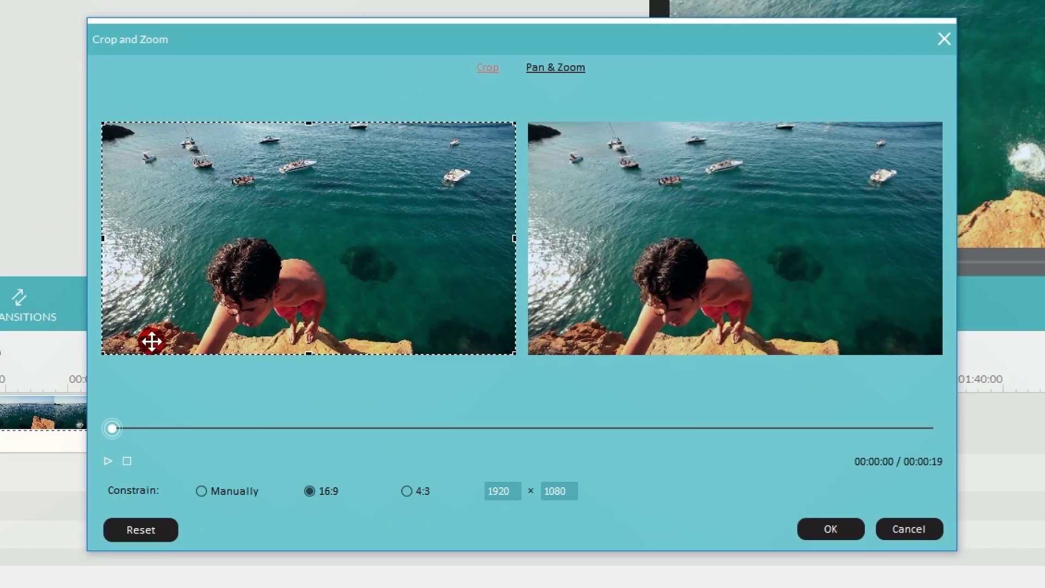
{"action": "left_click", "coordinate": [198, 491]}
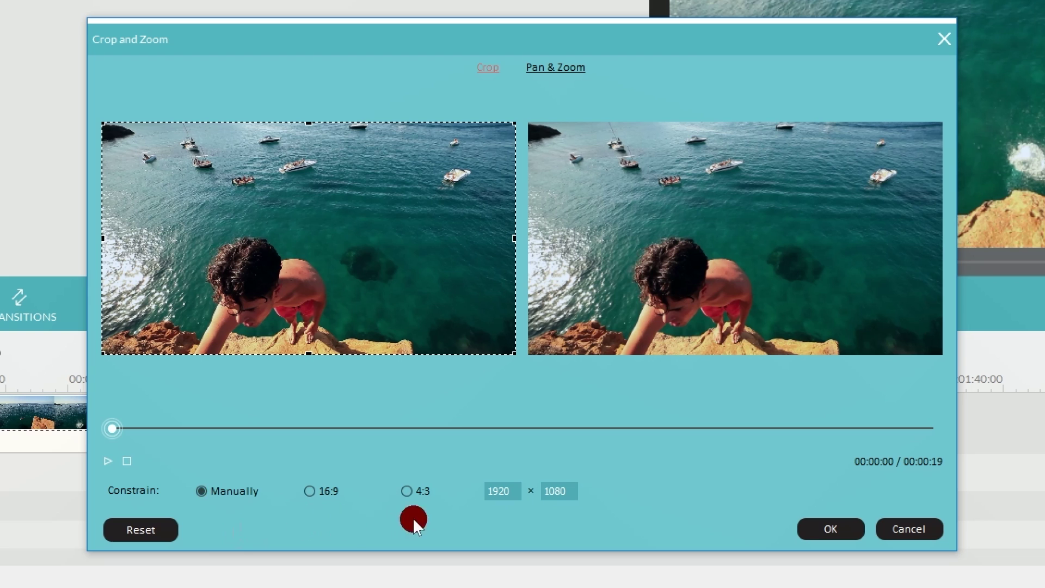
{"action": "left_click_drag", "start_coordinate": [513, 493], "coordinate": [464, 492]}
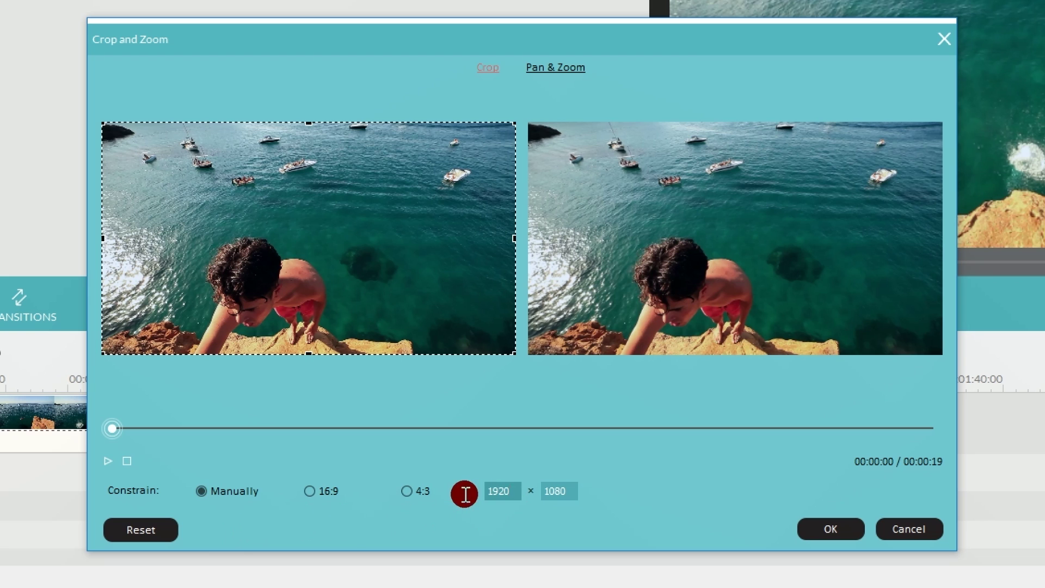
{"action": "type", "text": "1080"}
{"action": "key", "text": "Return"}
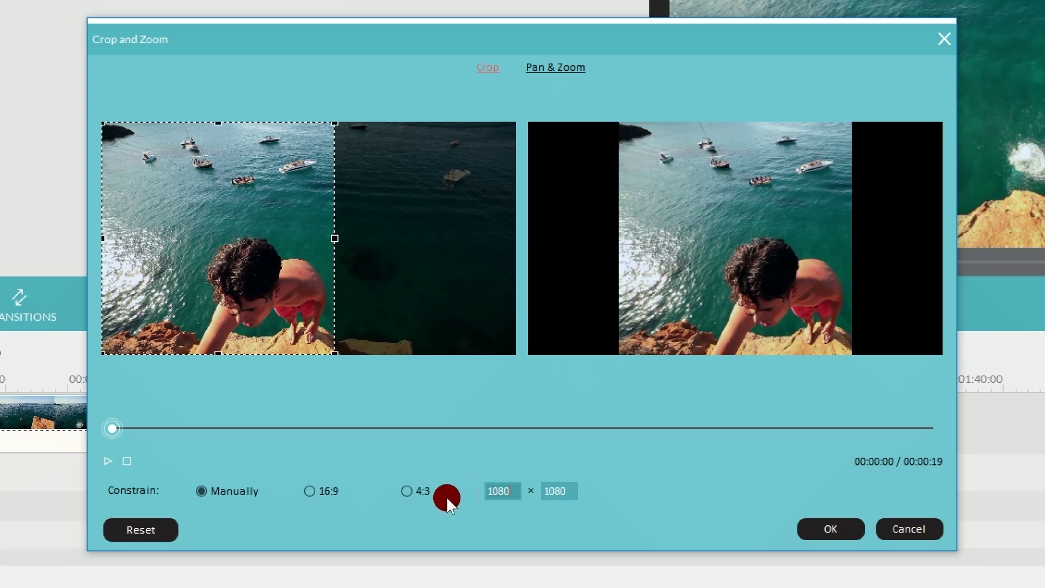
- Position the 1080×1080 square over the jumper, check the framing, and apply it
{"action": "left_click_drag", "start_coordinate": [297, 321], "coordinate": [364, 322]}
{"action": "left_click", "coordinate": [109, 426]}
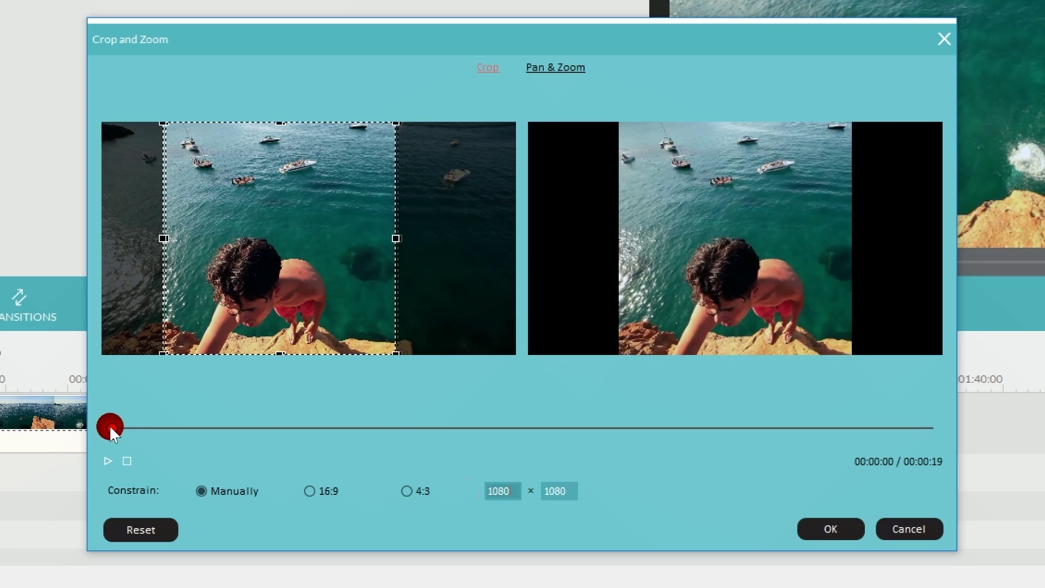
{"action": "left_click_drag", "start_coordinate": [109, 425], "coordinate": [105, 426]}
{"action": "left_click", "coordinate": [293, 419]}
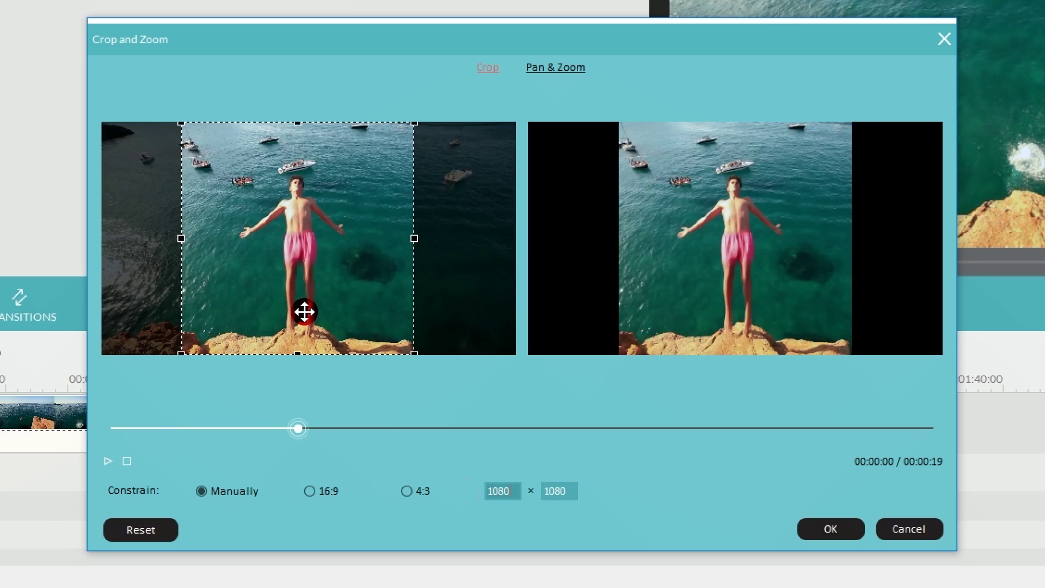
{"action": "left_click", "coordinate": [351, 426]}
{"action": "left_click_drag", "start_coordinate": [350, 427], "coordinate": [277, 428]}
{"action": "left_click", "coordinate": [819, 520]}
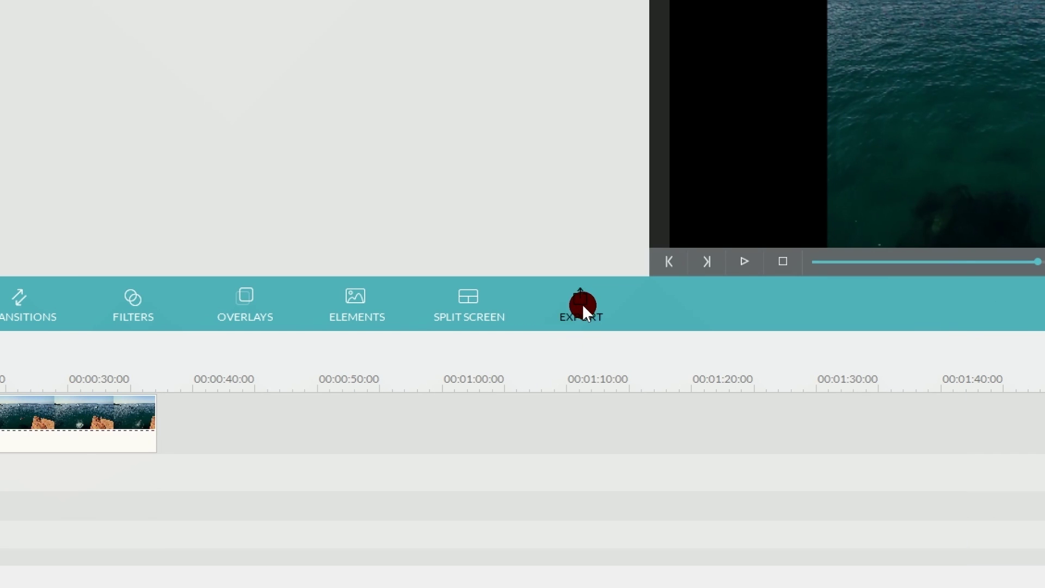
- Set a Custom 1080 x 1080 output resolution in export Settings and export the square MP4
{"action": "left_click", "coordinate": [581, 304]}
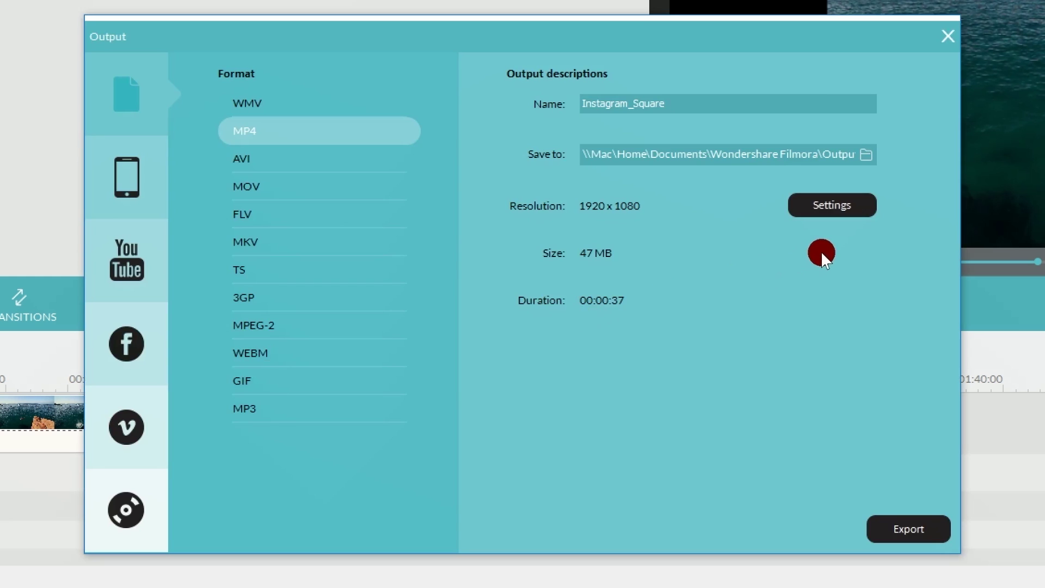
{"action": "left_click", "coordinate": [863, 211]}
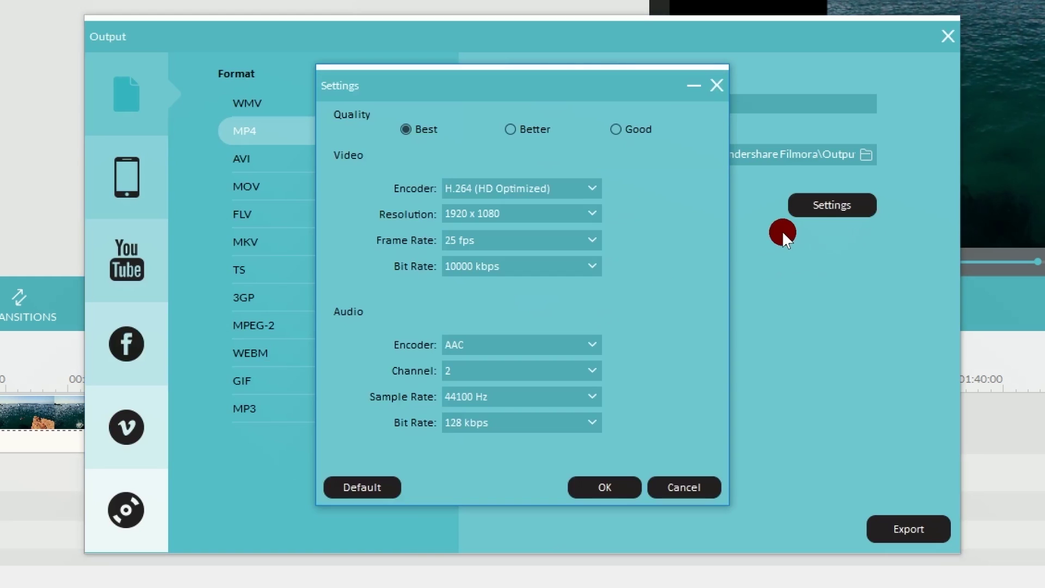
{"action": "left_click", "coordinate": [596, 216]}
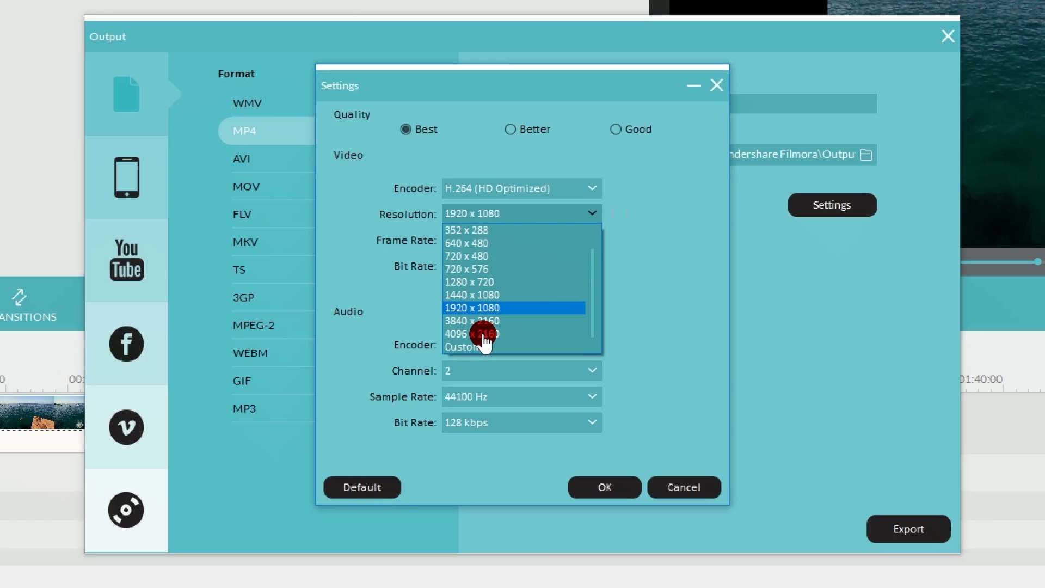
{"action": "left_click", "coordinate": [484, 347]}
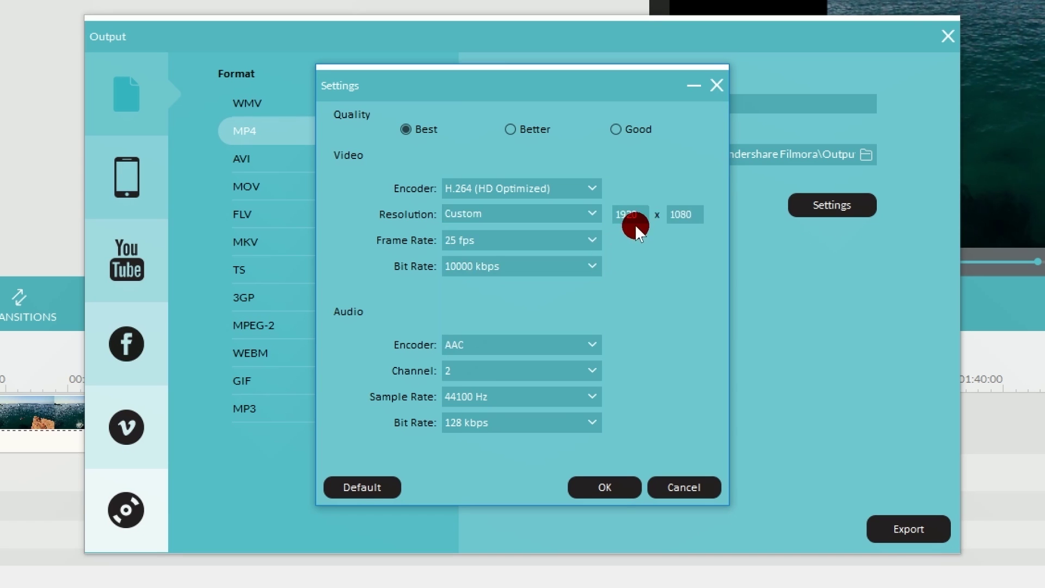
{"action": "key", "text": "shift+Left"}
{"action": "key", "text": "shift+Left"}
{"action": "key", "text": "shift+Left"}
{"action": "key", "text": "shift+Left"}
{"action": "type", "text": "1080"}
{"action": "left_click", "coordinate": [620, 487]}
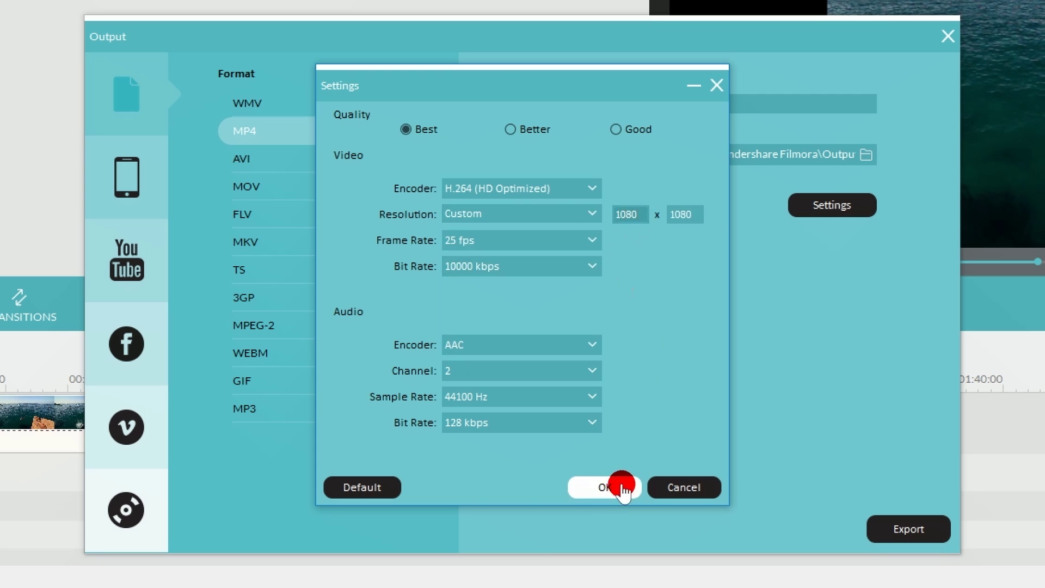
{"action": "left_click", "coordinate": [908, 529]}
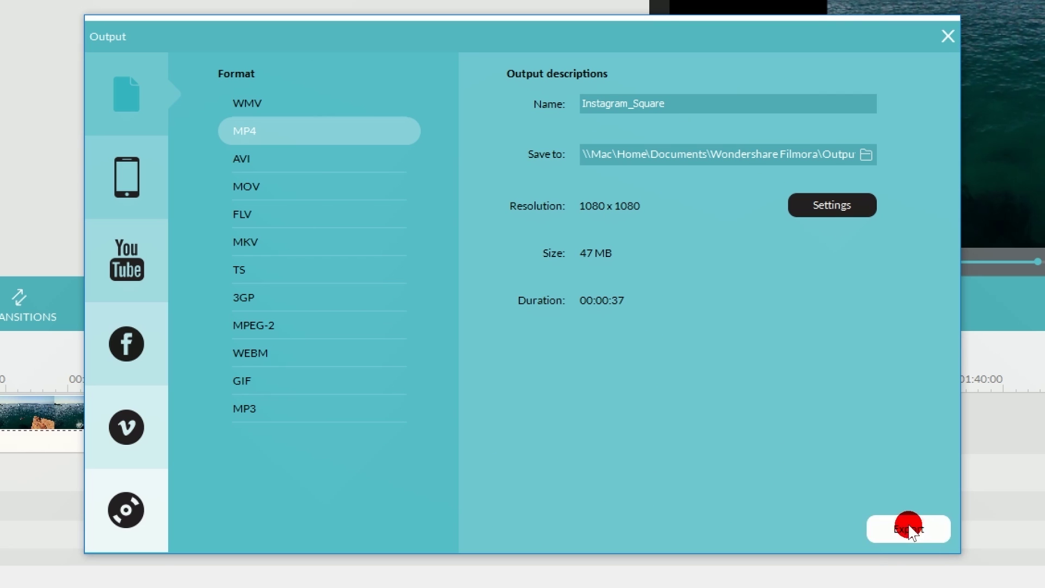